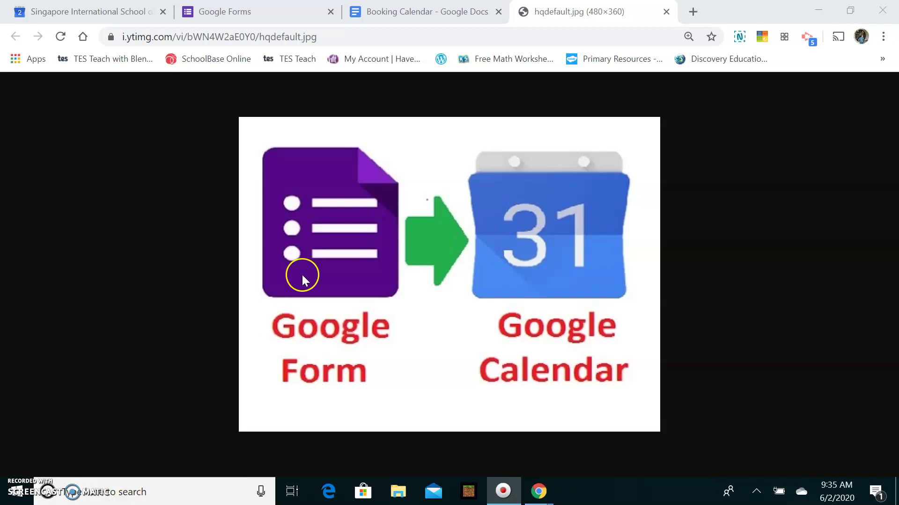
Step: Switch to the Booking Calendar Google Docs file to review its five setup steps
left_click(422, 10)
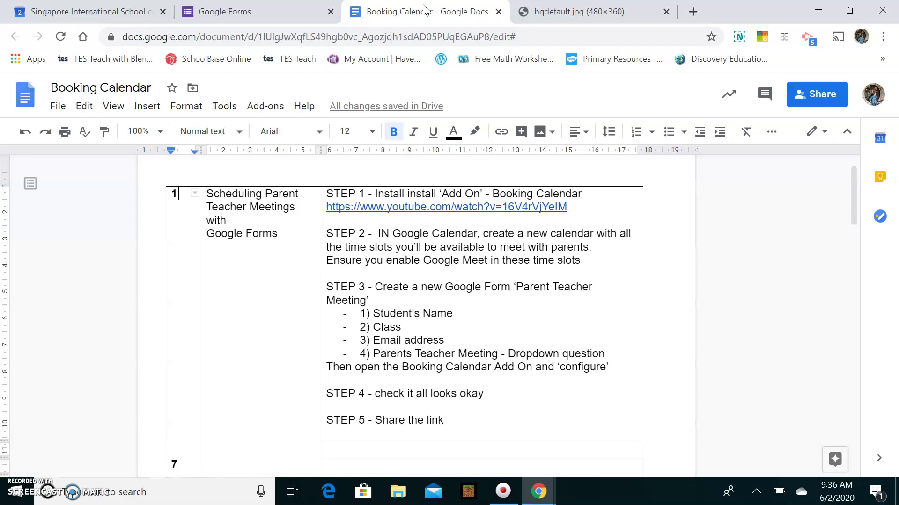
Step: From the Forms home page, create a blank form and open Add-ons from its More menu
left_click(274, 17)
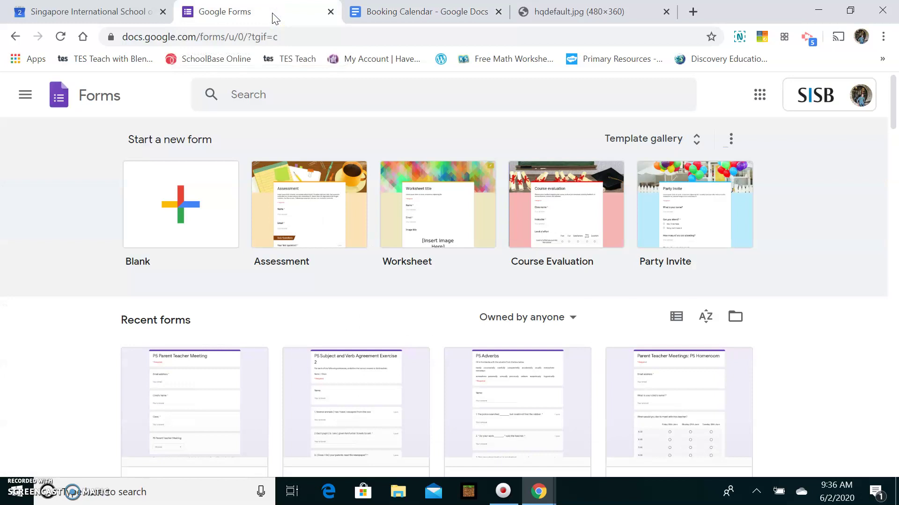
left_click(172, 198)
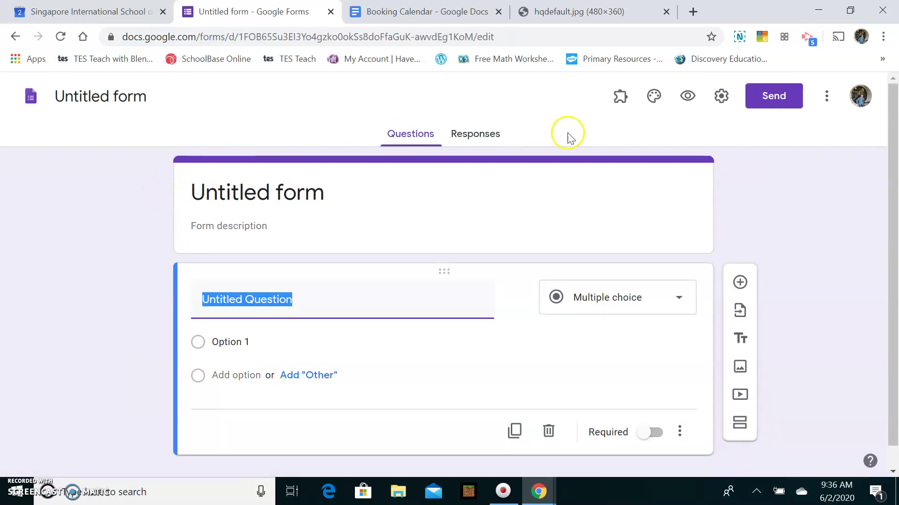
left_click(826, 102)
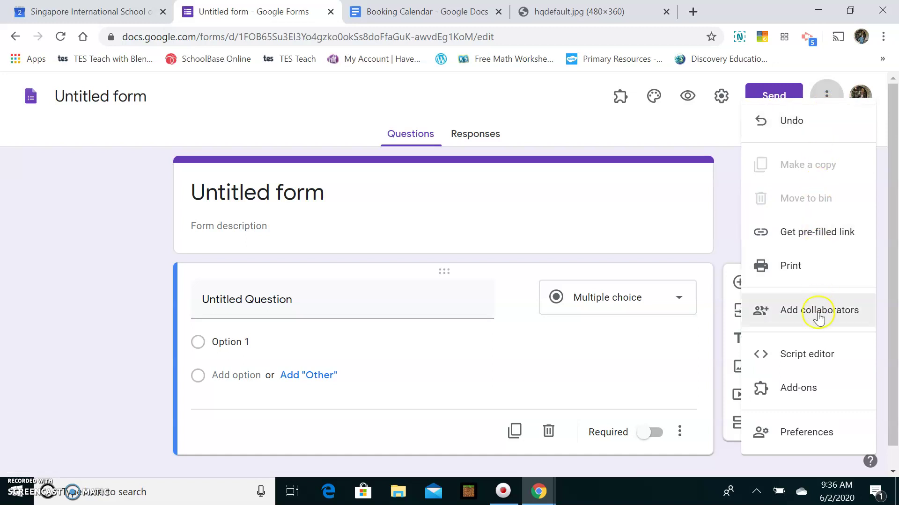
left_click(811, 389)
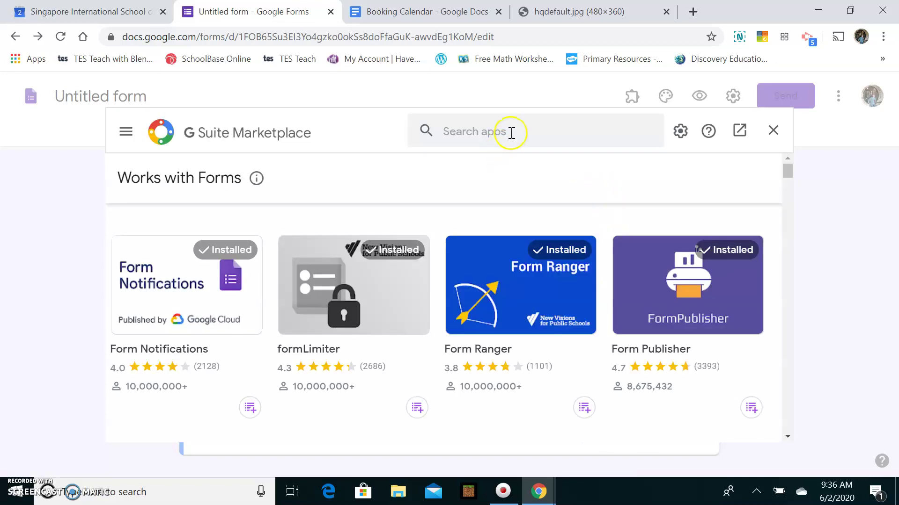
Step: Search the Marketplace for the Booking Calendar add-on
left_click(511, 133)
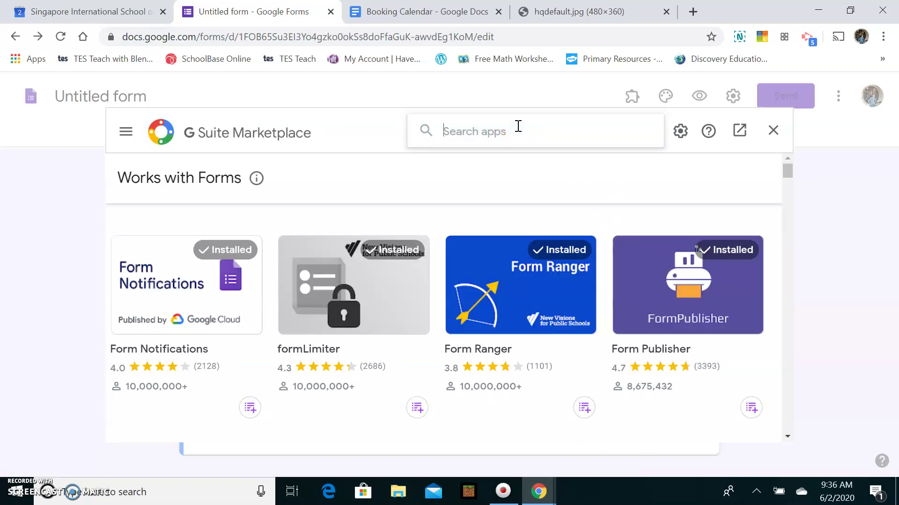
type("booking c")
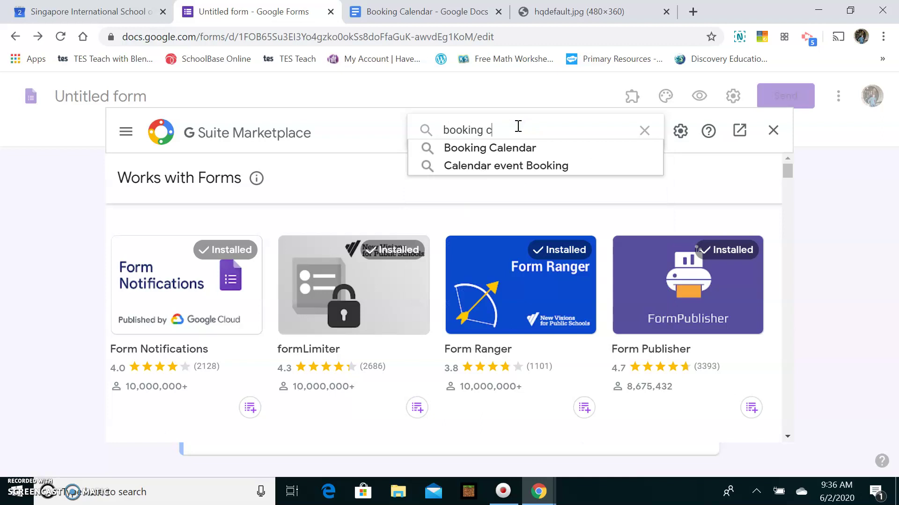
type("alneda")
key("BackSpace")
key("BackSpace")
key("BackSpace")
key("BackSpace")
left_click(521, 147)
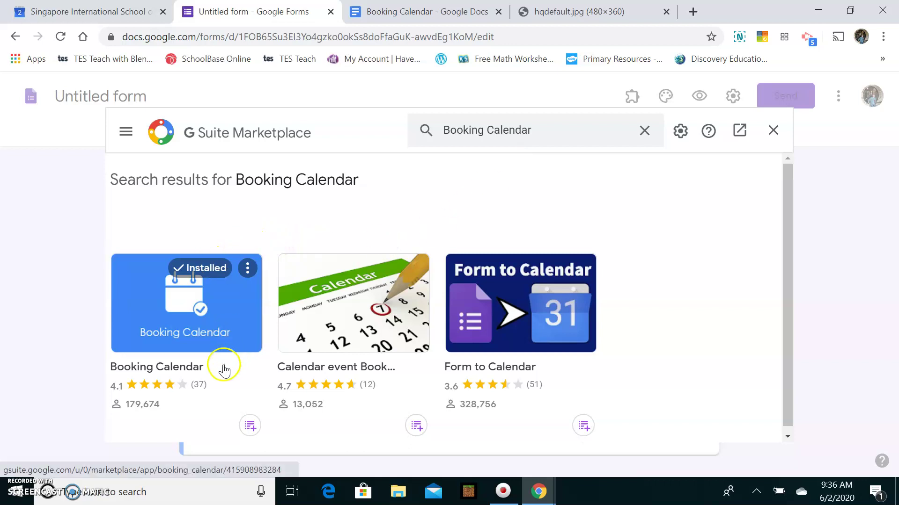
Step: Check Booking Calendar's listing and preview gallery, then close the Marketplace
mouse_move(249, 428)
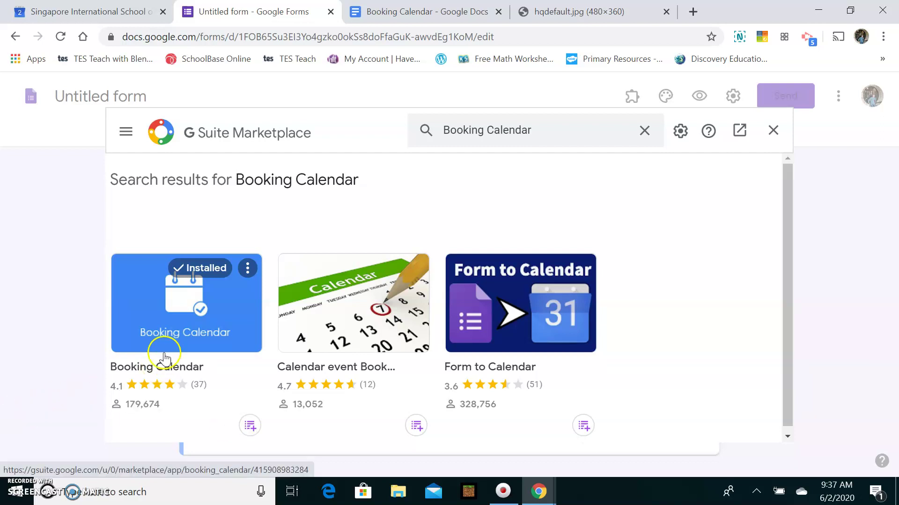
left_click(173, 332)
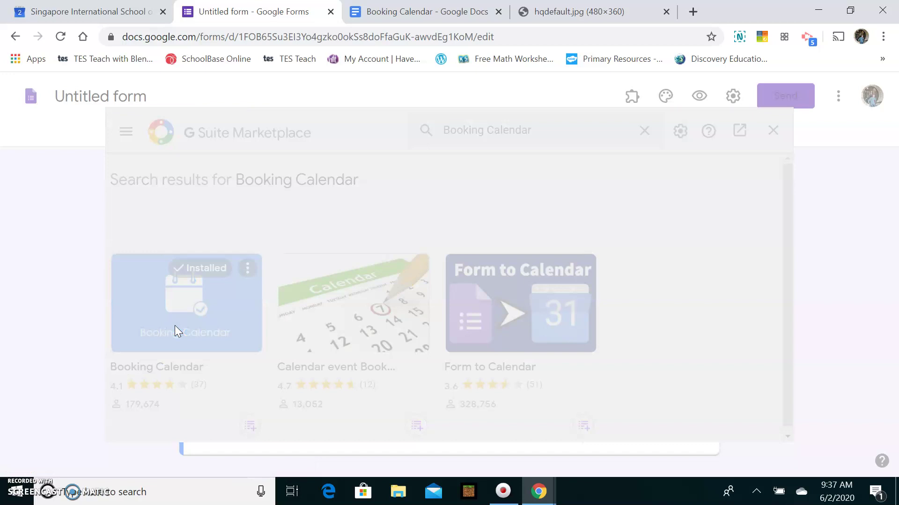
scroll(655, 305, "down", 5)
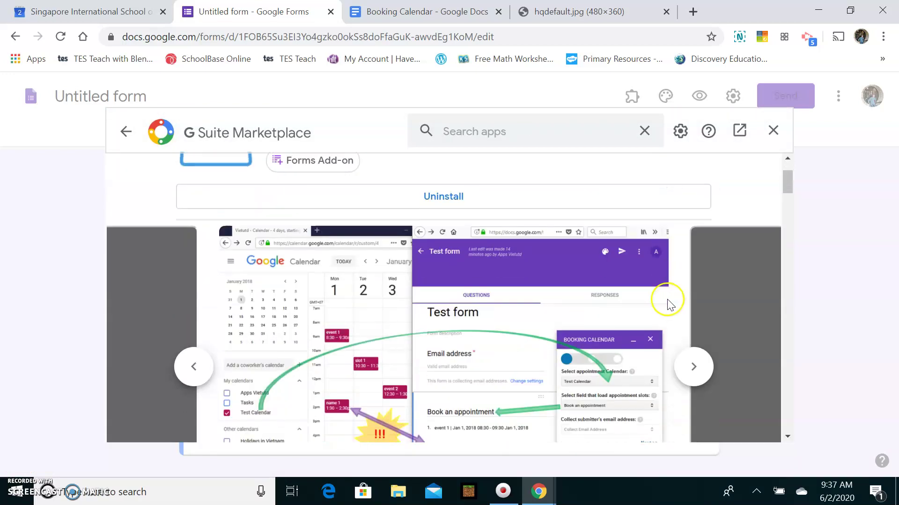
scroll(674, 276, "up", 2)
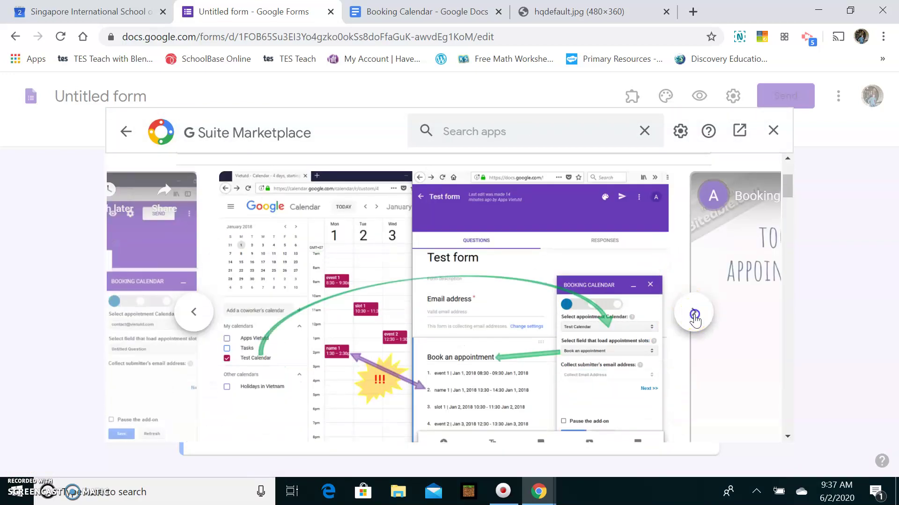
left_click(693, 313)
left_click(693, 312)
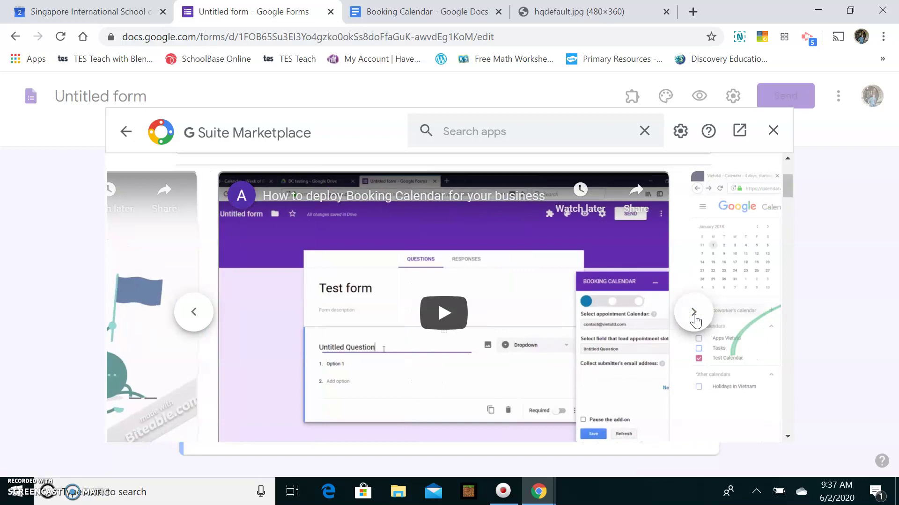
left_click(770, 135)
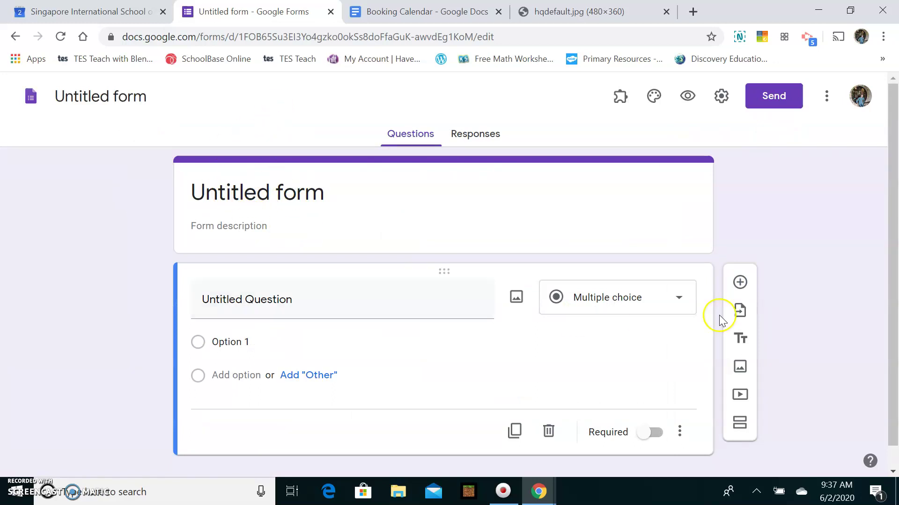
Step: Rename the untitled form to 'Parent Teacher Meetings June 2020'
left_click(119, 97)
type("P")
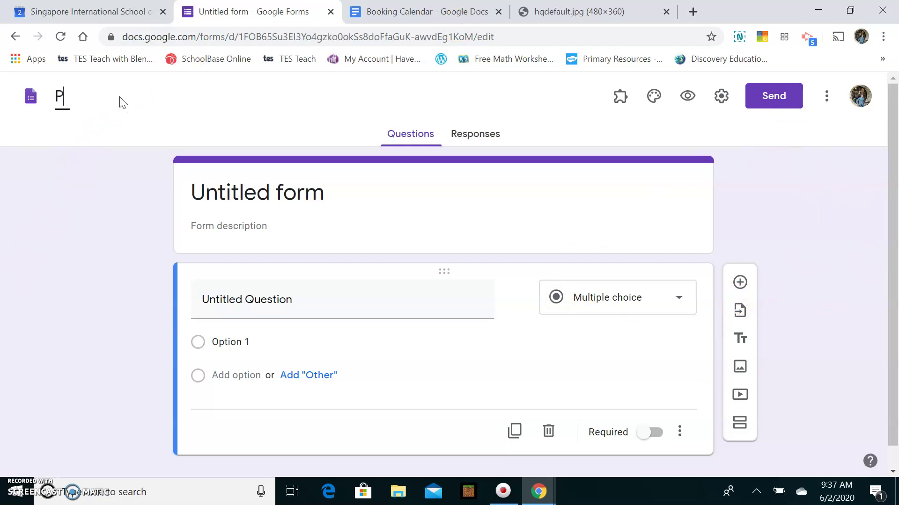
type("arent Teacher")
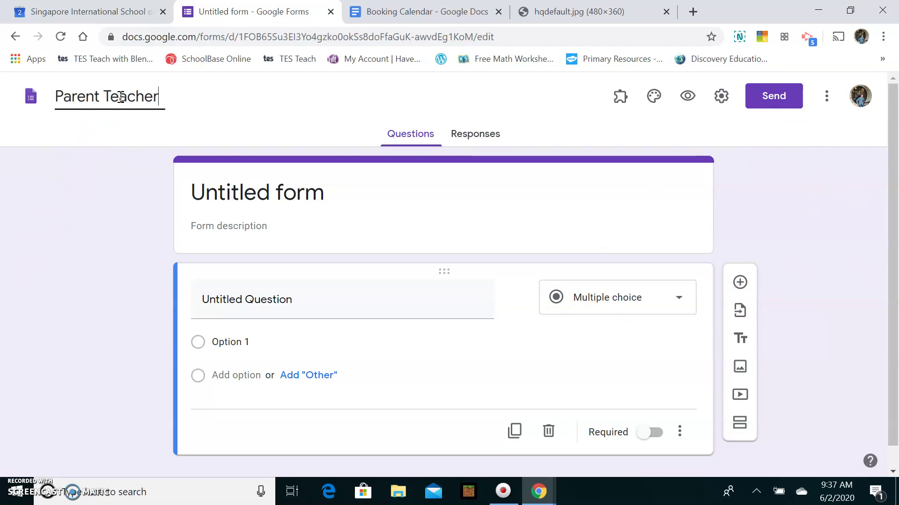
type(" Meetings ")
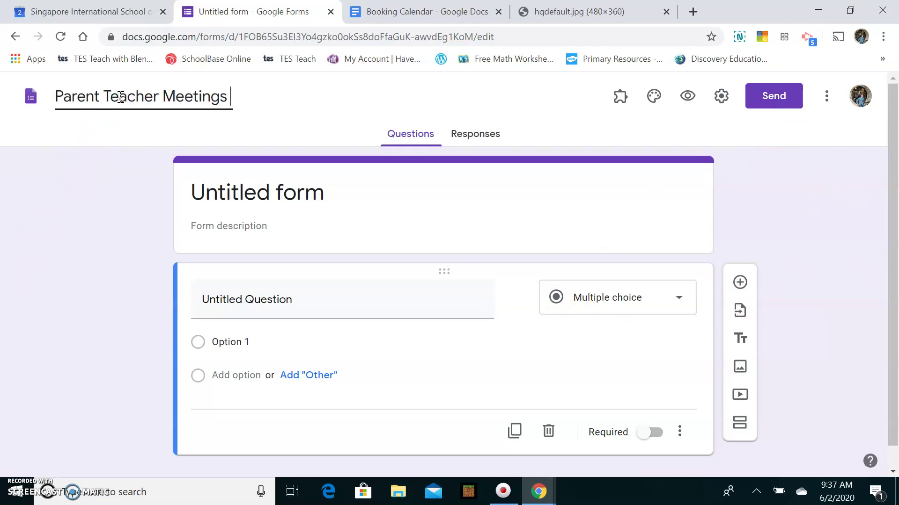
type("June 2020")
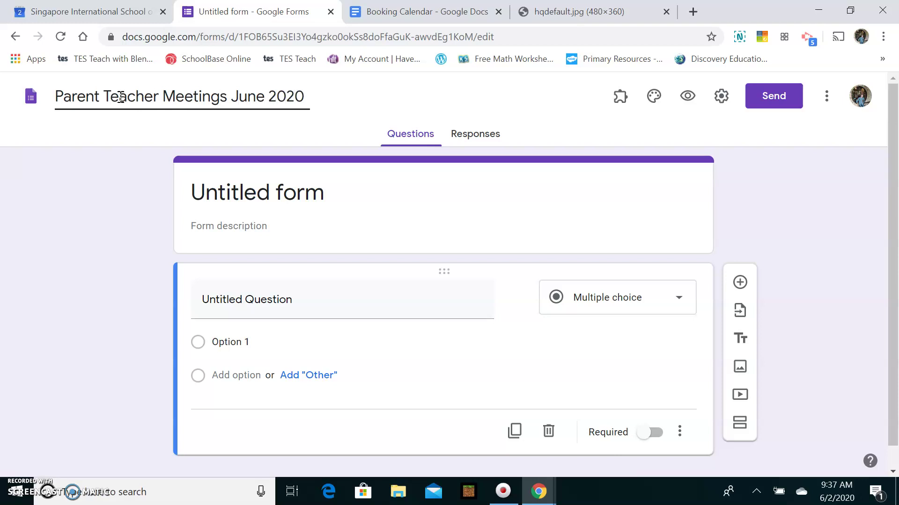
left_click(237, 188)
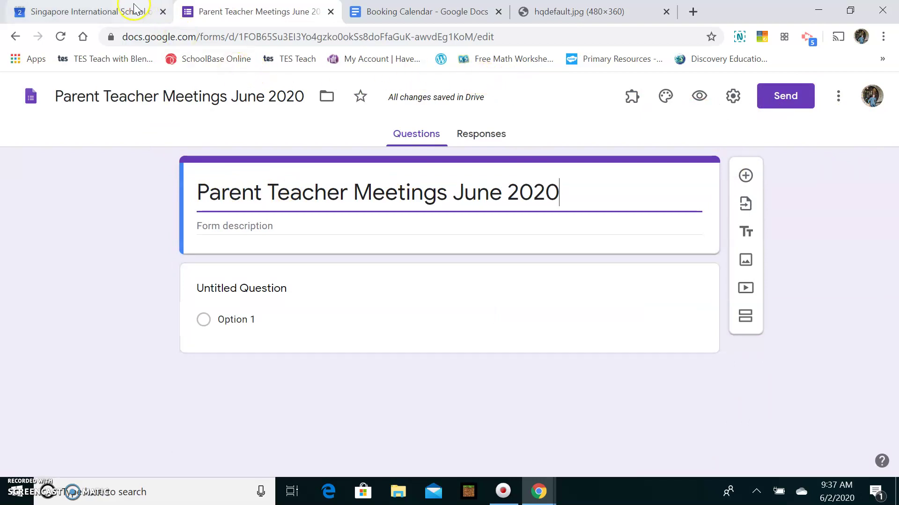
Step: Glance at the Booking Calendar instructions, then switch to the Google Calendar tab
left_click(424, 5)
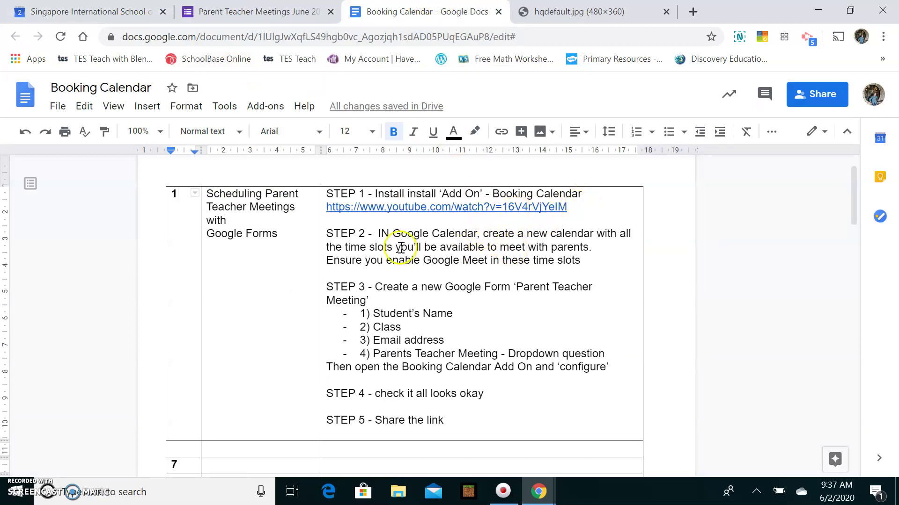
left_click(42, 11)
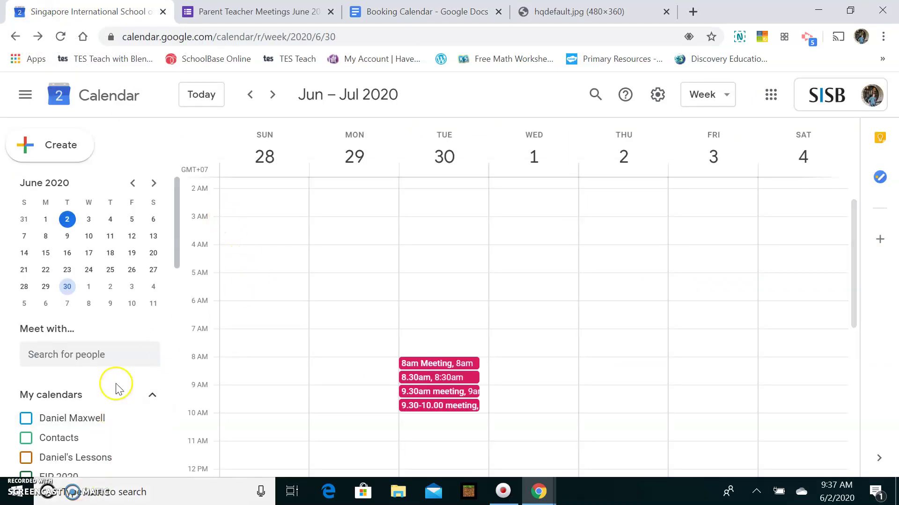
Step: Start creating a new calendar from the sidebar's add-calendar options, then leave its settings page
scroll(115, 402, "down", 12)
scroll(113, 361, "down", 2)
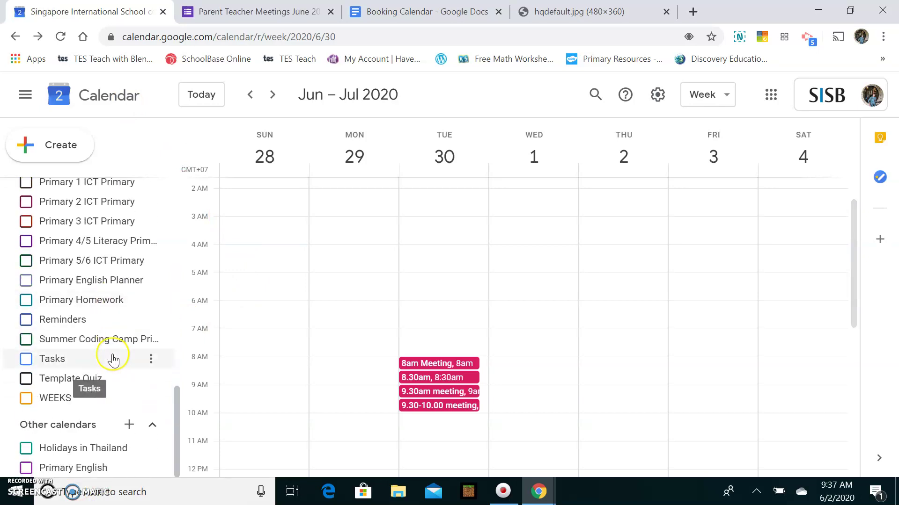
left_click(131, 425)
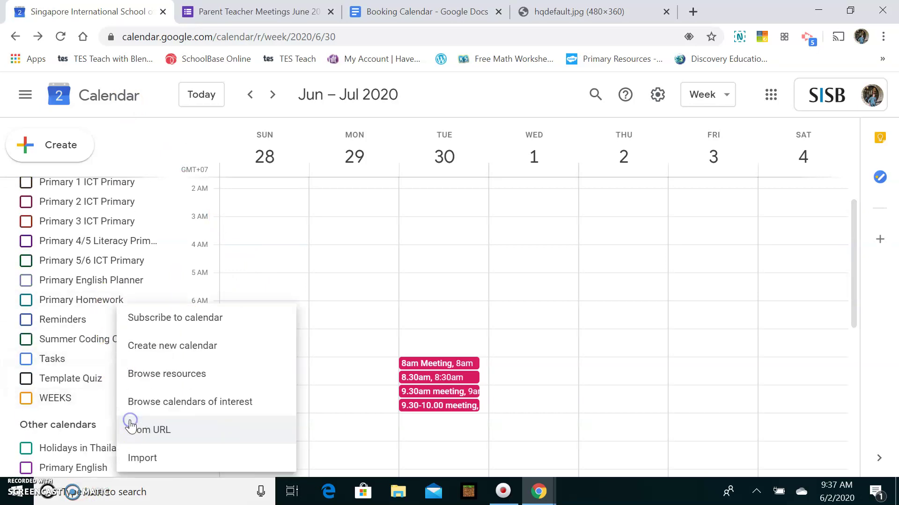
left_click(171, 346)
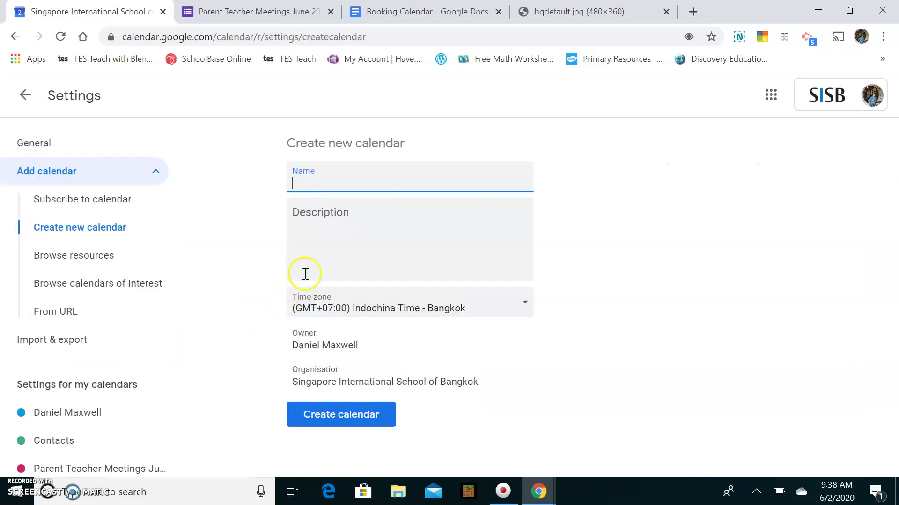
left_click(352, 176)
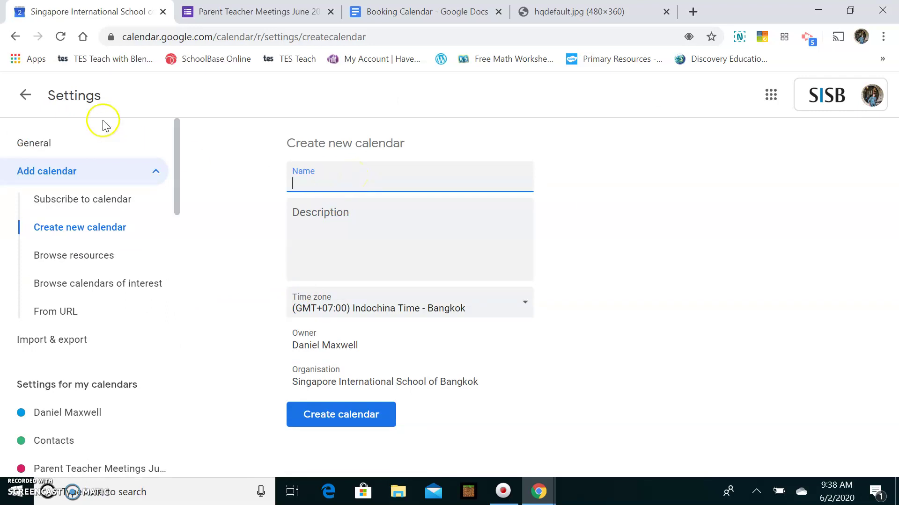
left_click(18, 100)
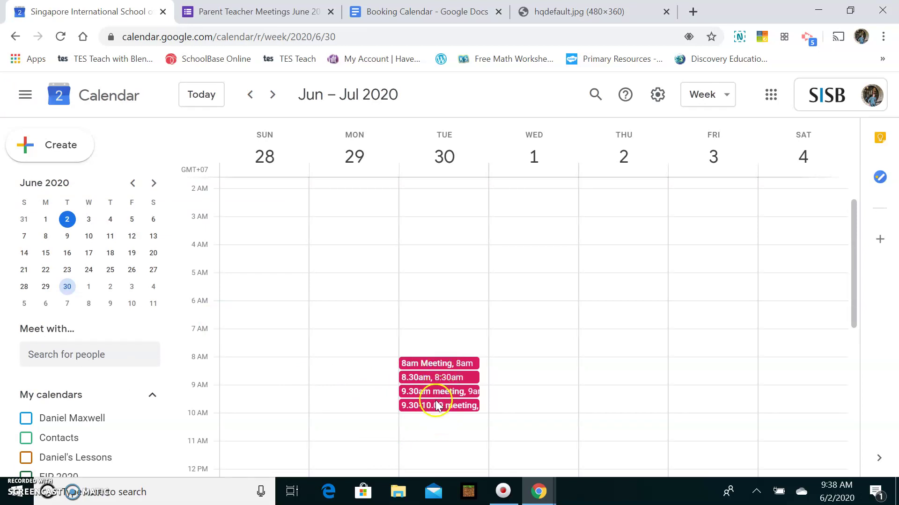
Step: Add a '10am Meeting' 10:00–10:30 on 30 June with Google Meet in Parent Teacher Meetings June 2020
left_click(434, 418)
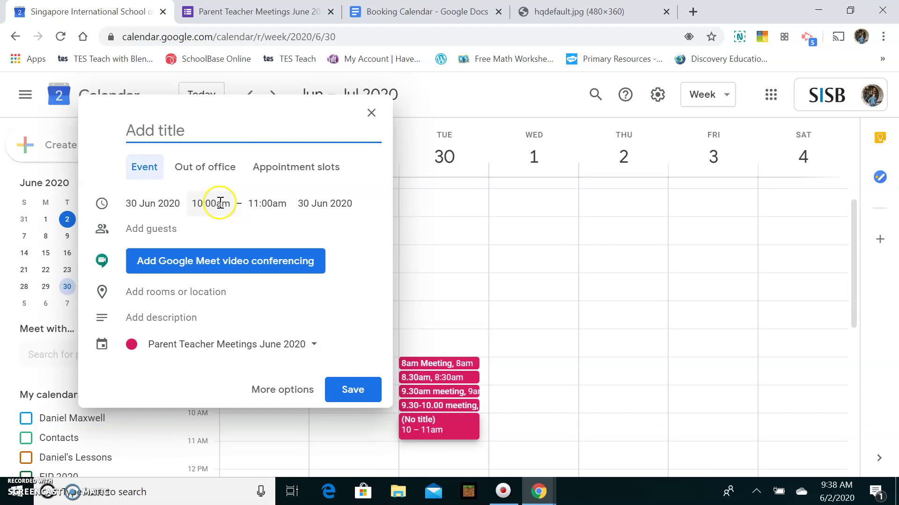
left_click(269, 205)
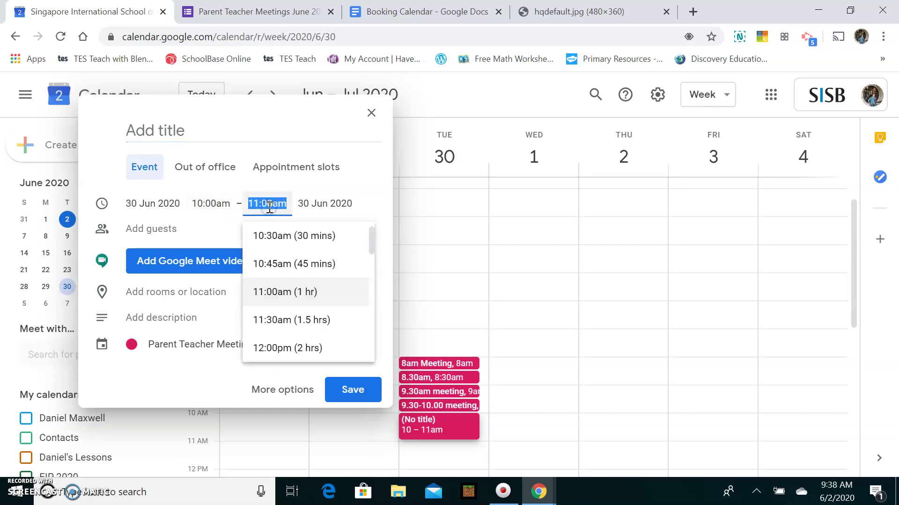
left_click(275, 238)
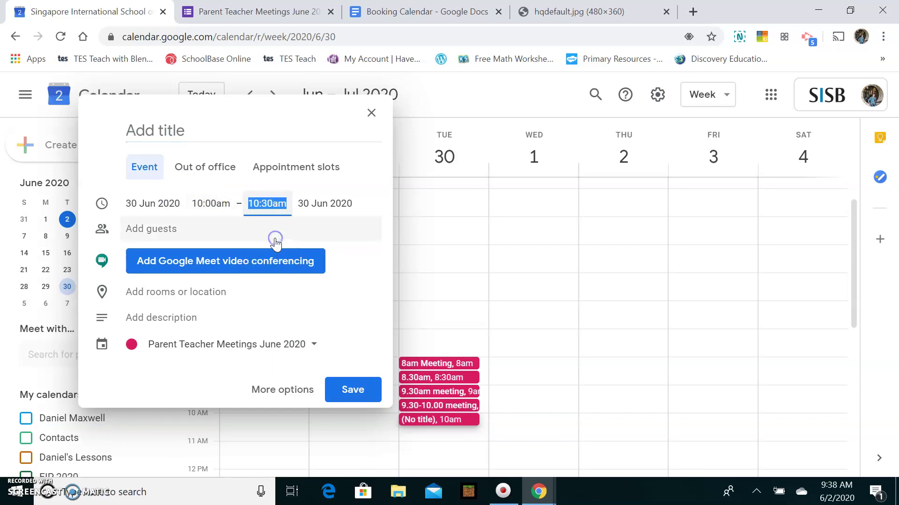
left_click(180, 125)
type("1")
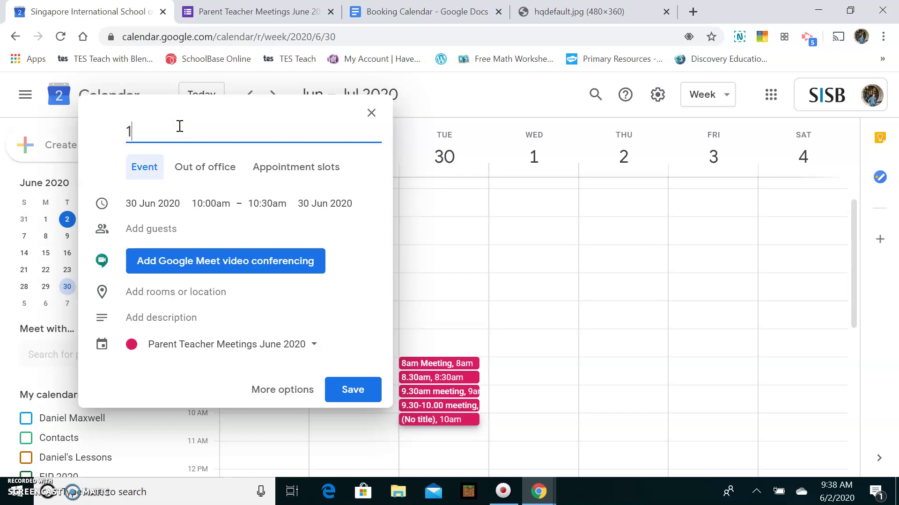
type("0am Meeting")
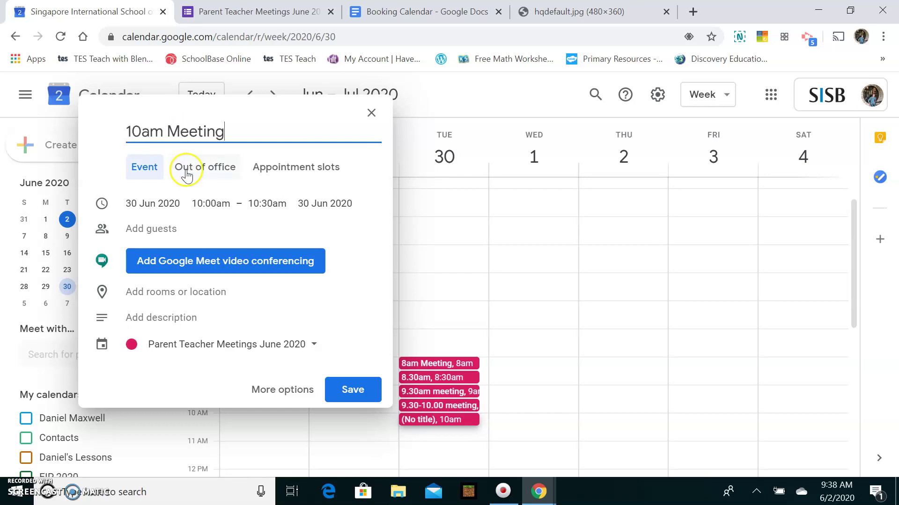
left_click(244, 263)
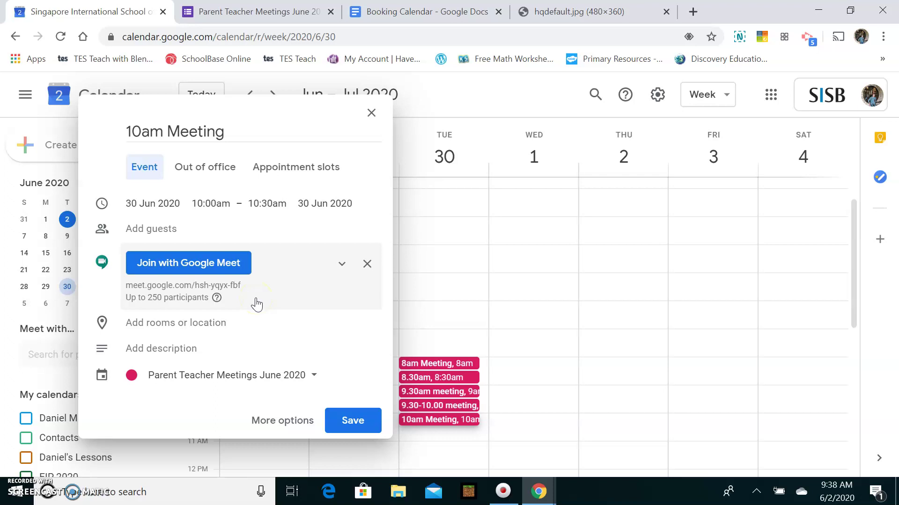
left_click(308, 379)
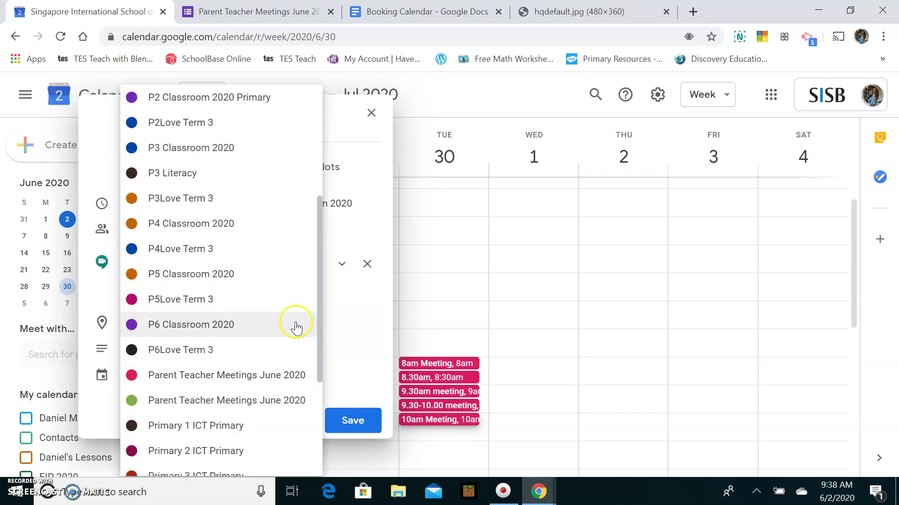
left_click(287, 376)
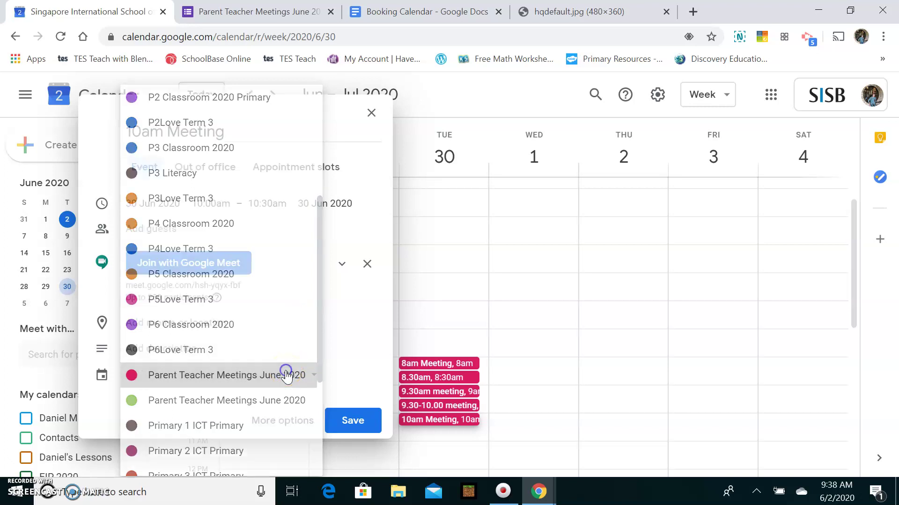
left_click(343, 420)
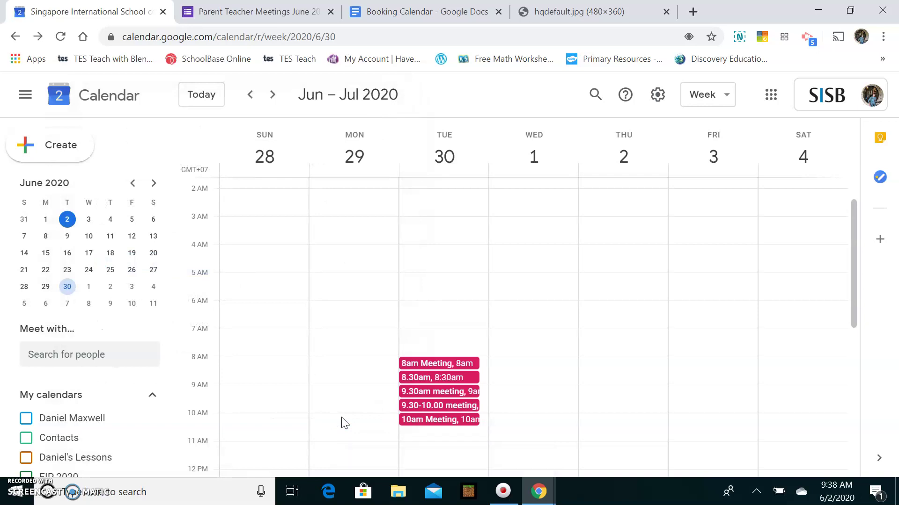
Step: Add a '10.30 Meeting' 10:30–11:00 on 30 June with Google Meet
left_click(426, 439)
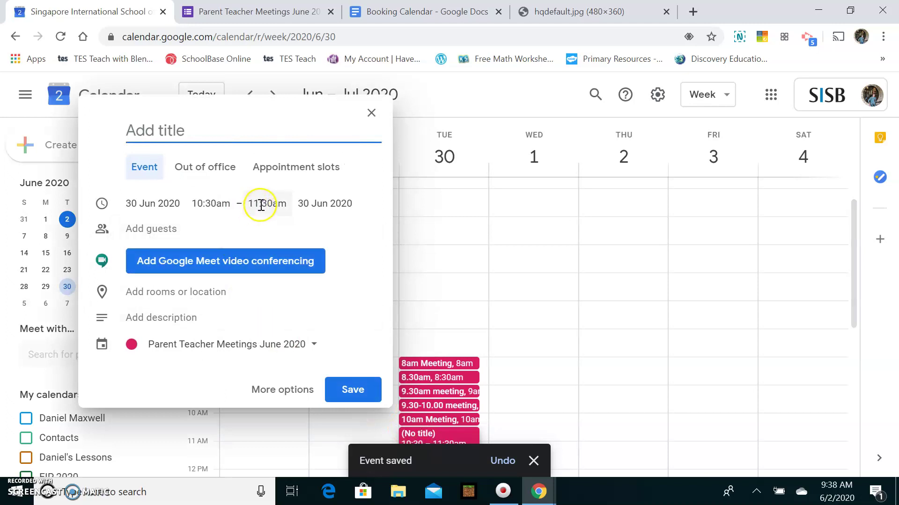
left_click(260, 205)
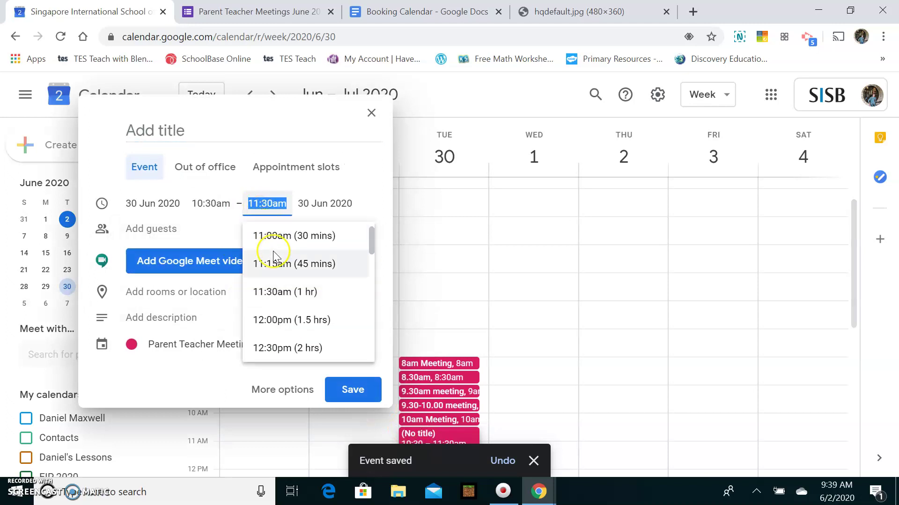
left_click(281, 235)
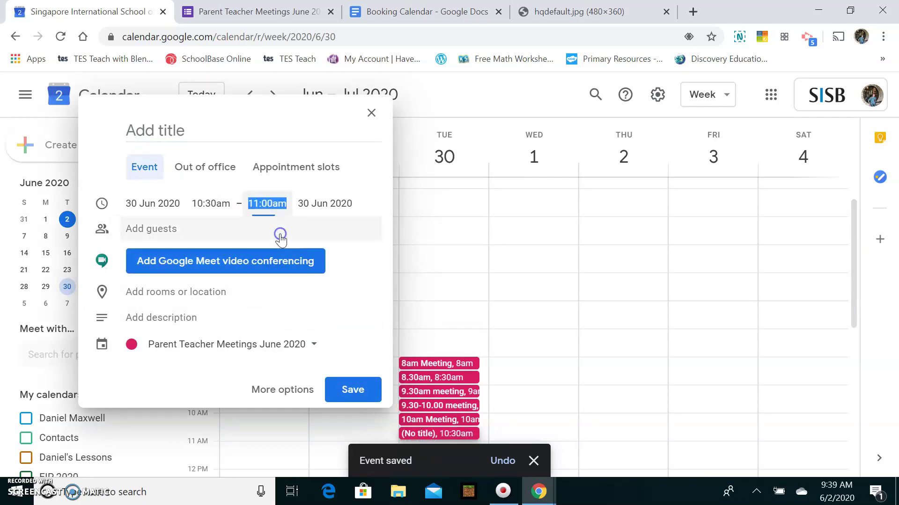
left_click(209, 137)
type("10")
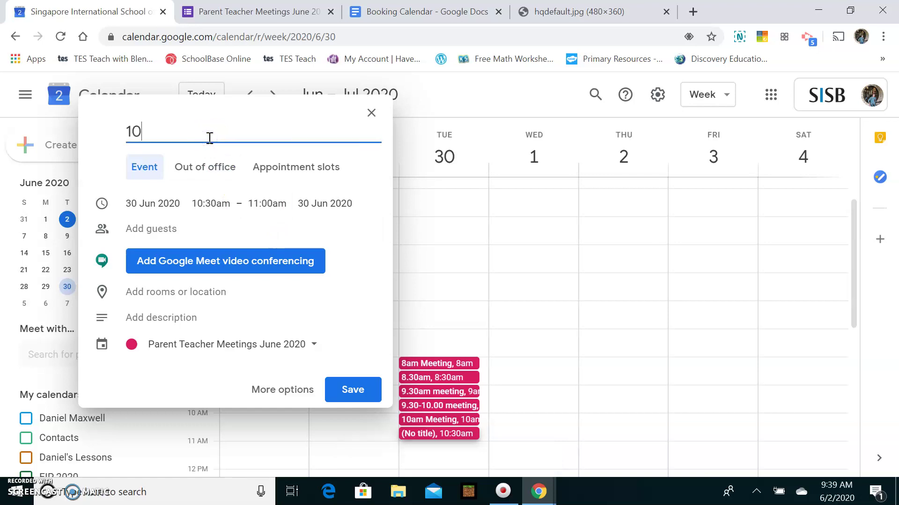
type(".30 Meeting")
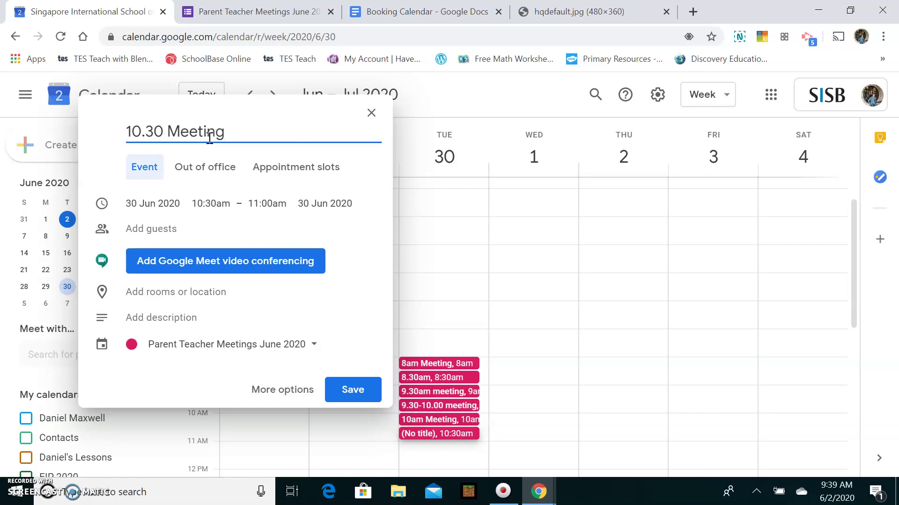
left_click(255, 261)
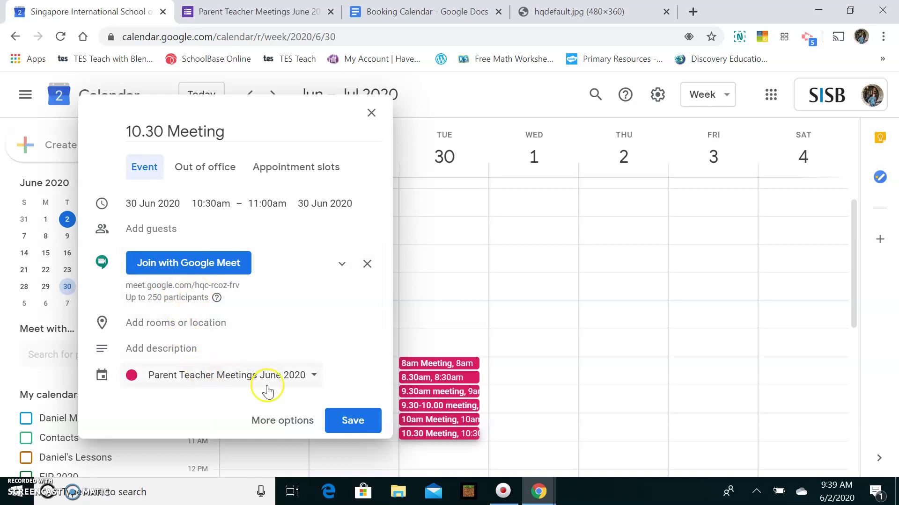
left_click(353, 421)
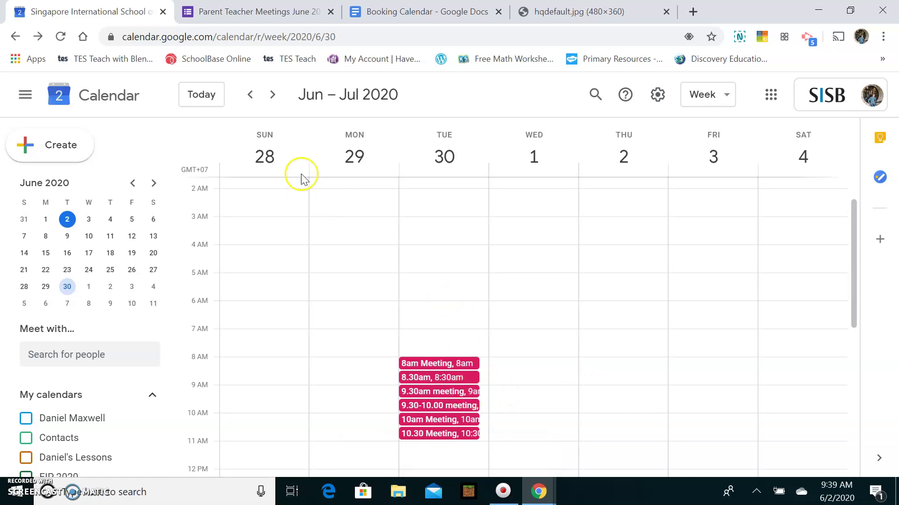
Step: Check the Booking Calendar instructions, then go back to the Parent Teacher Meetings form
left_click(420, 13)
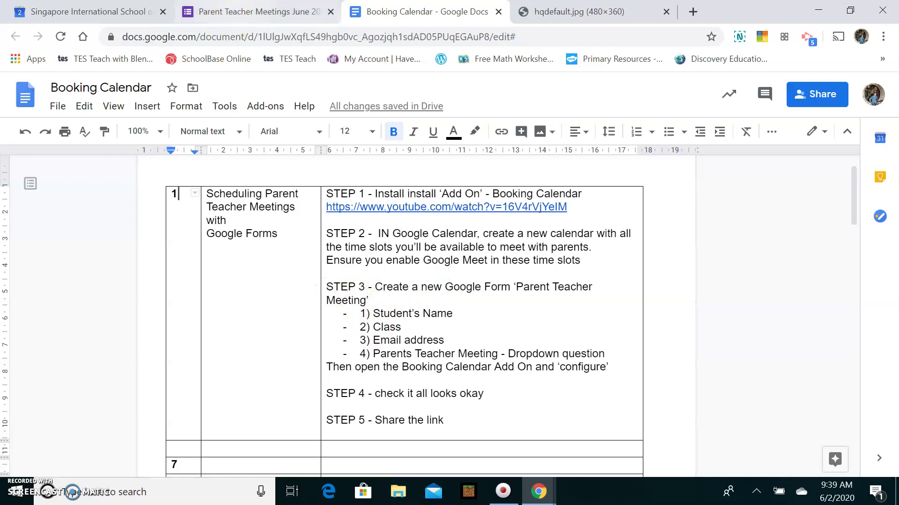
left_click(251, 13)
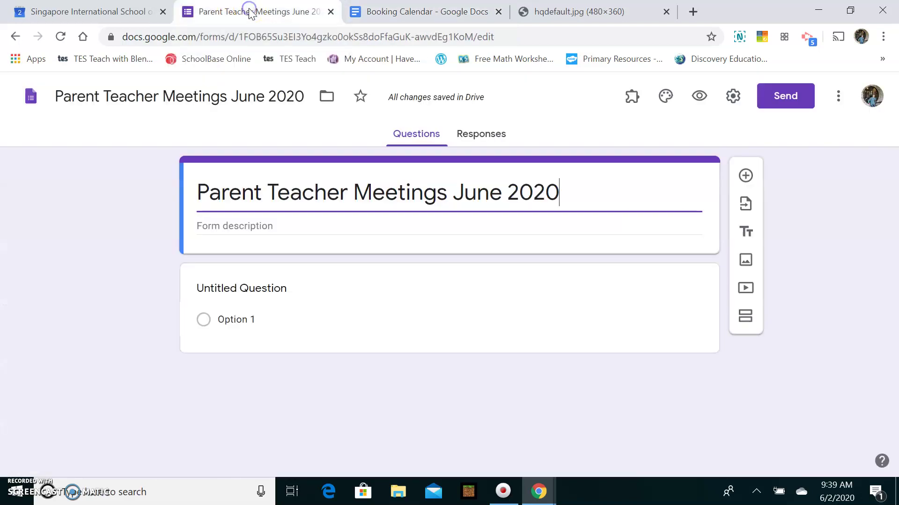
Step: Turn on Collect email addresses in the form's General settings and save
left_click(732, 96)
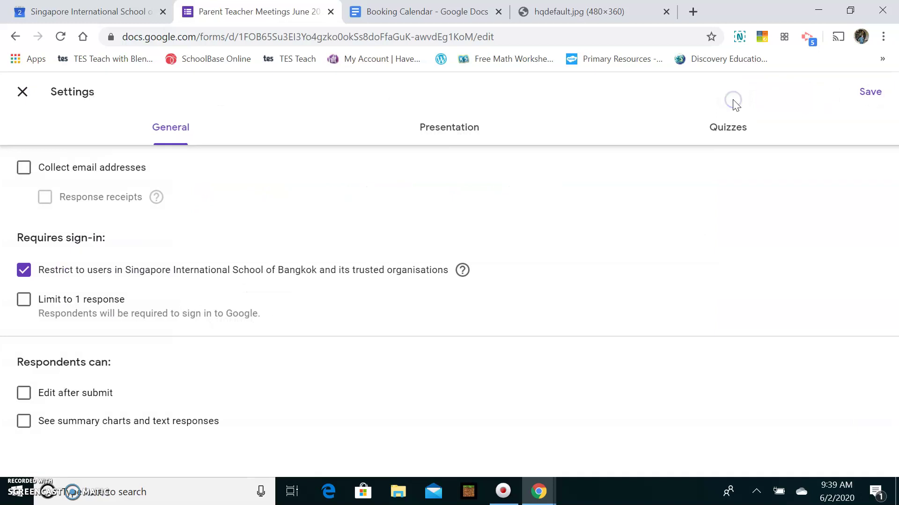
left_click(24, 169)
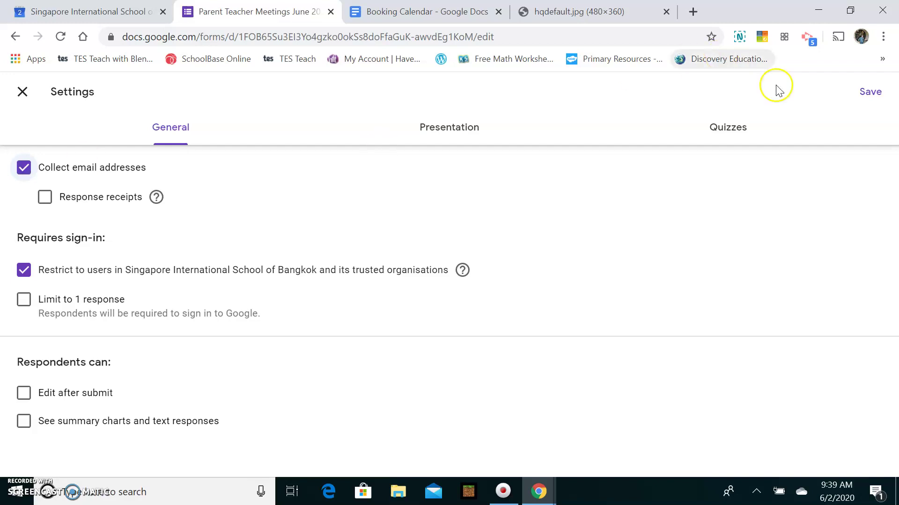
left_click(868, 94)
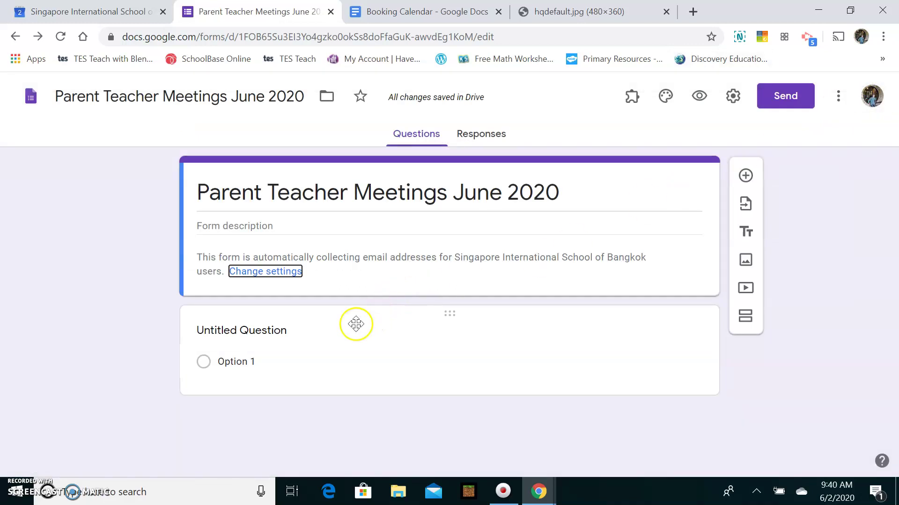
Step: Title question 1 'What is your child's name?' and make it Short answer
left_click(288, 331)
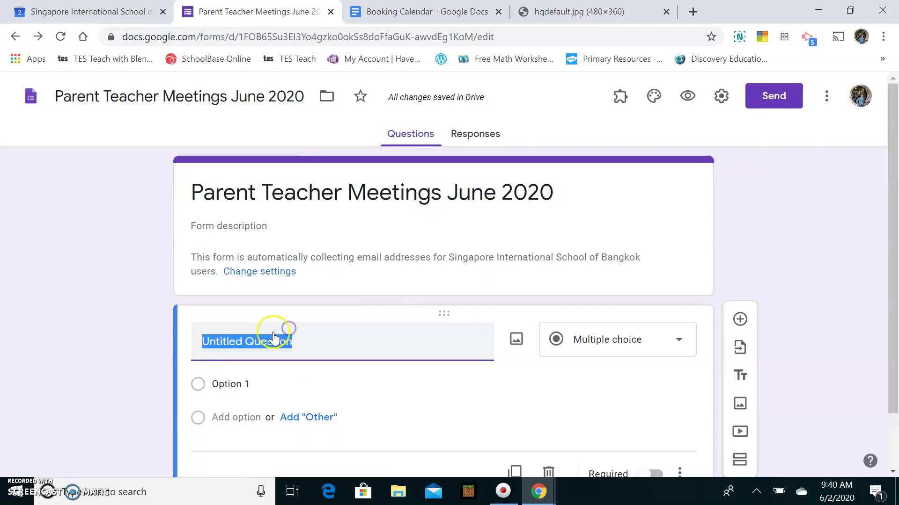
type("1")
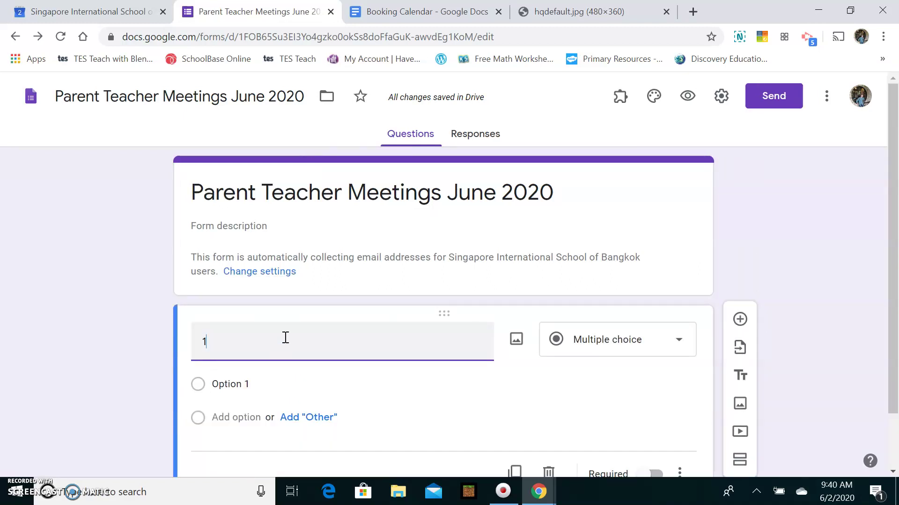
type(")")
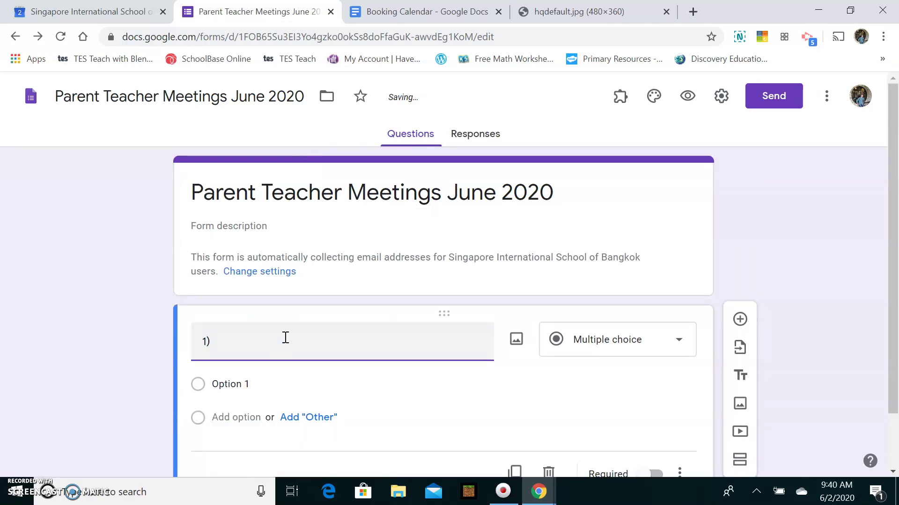
type(" What is your")
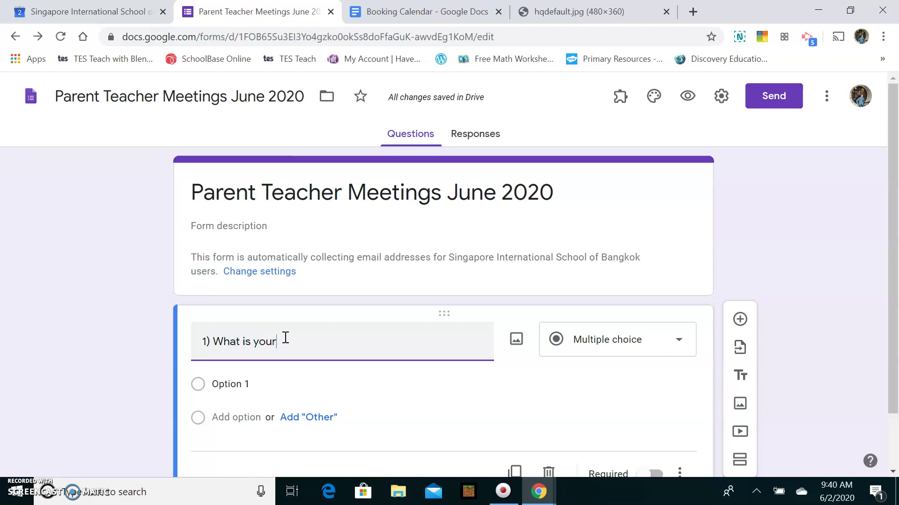
type(" child's ")
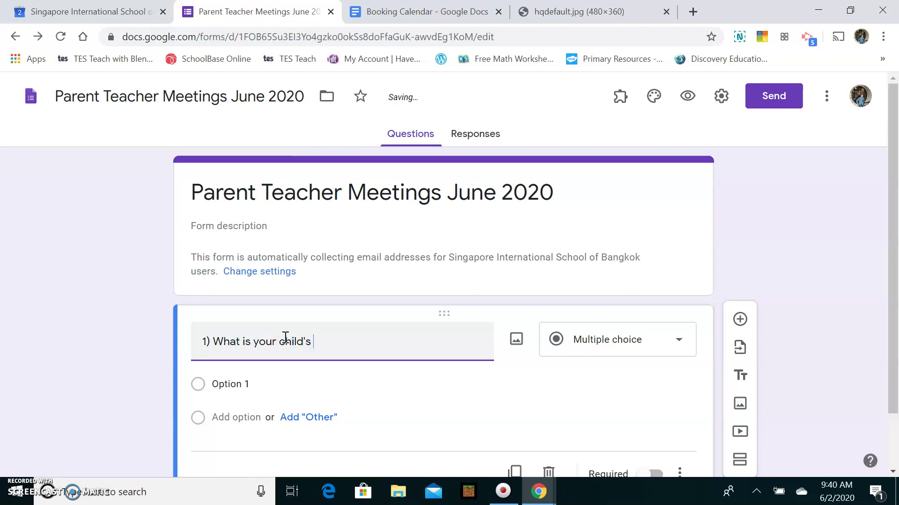
type("name?")
left_click(677, 342)
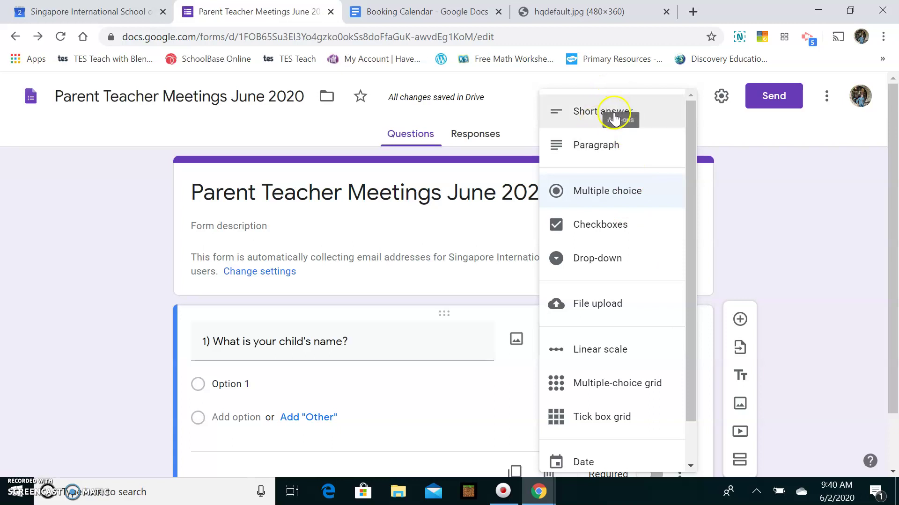
left_click(614, 116)
scroll(800, 383, "down", 1)
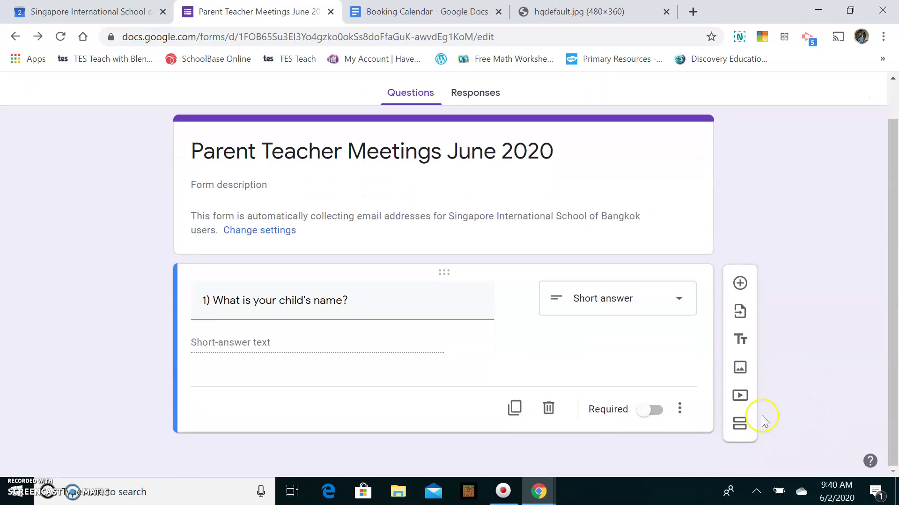
Step: Add question 2, 'Which class is your child in?', as a Short answer question
left_click(740, 283)
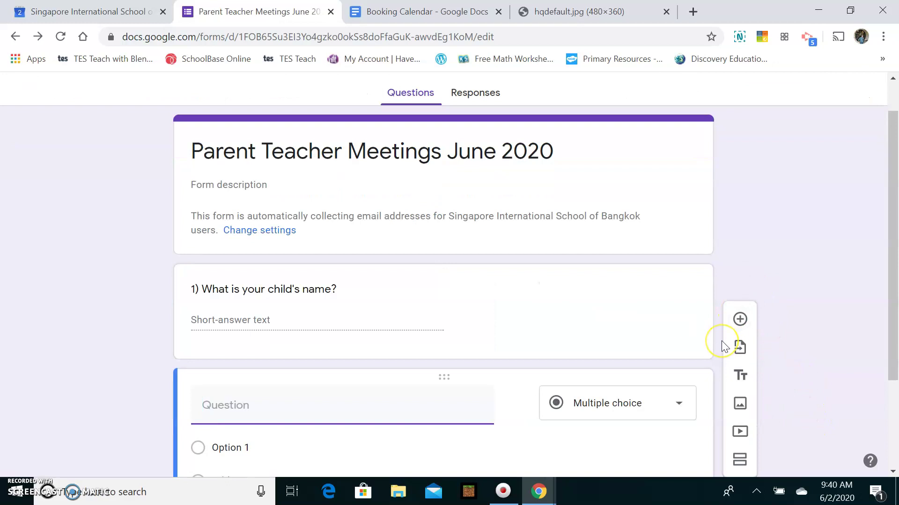
type("2")
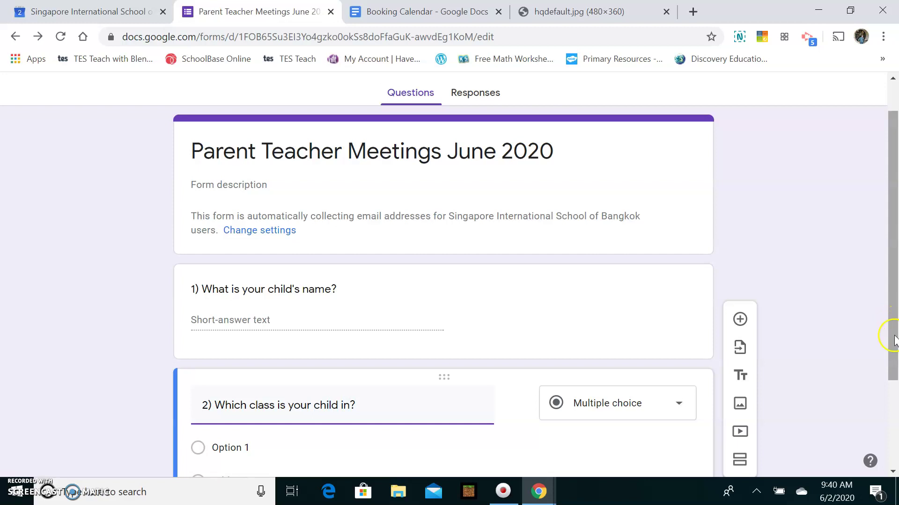
left_click(674, 412)
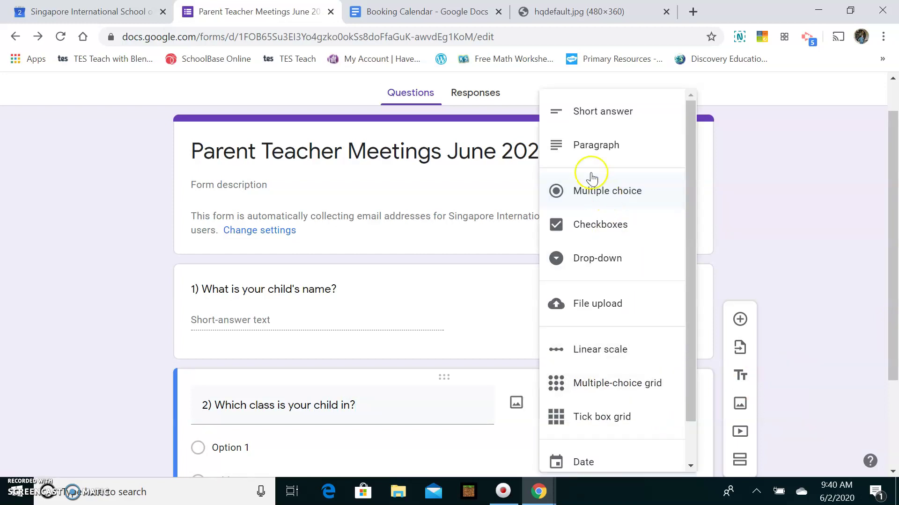
left_click(591, 105)
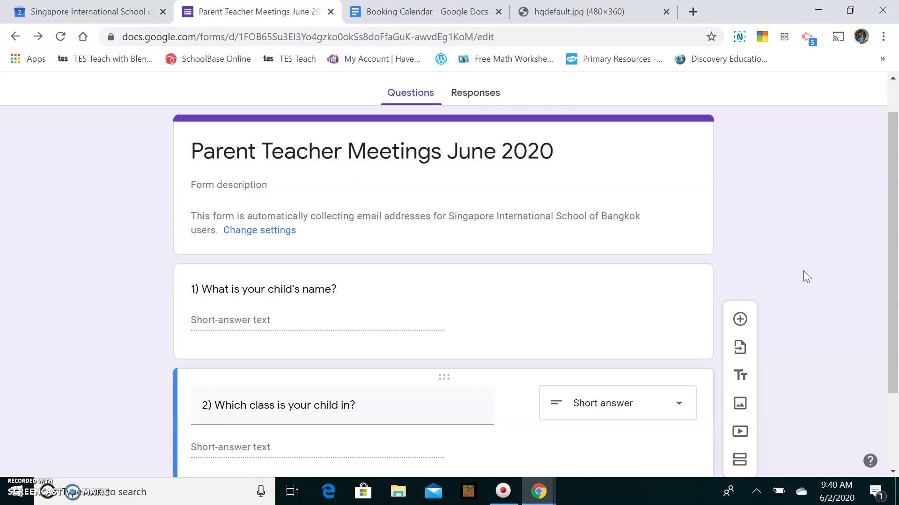
scroll(773, 299, "down", 1)
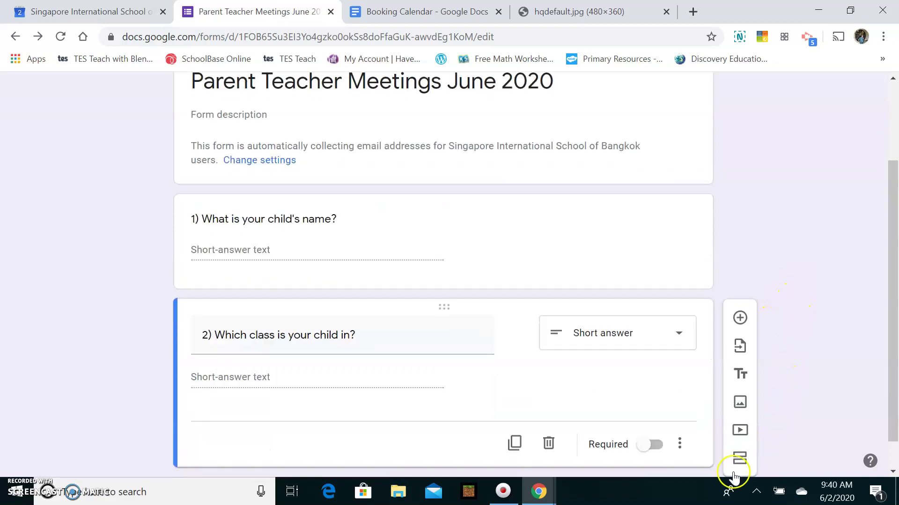
Step: Add a third question as a drop-down titled 'Parent Meetings', leaving Option 1 unchanged
left_click(740, 319)
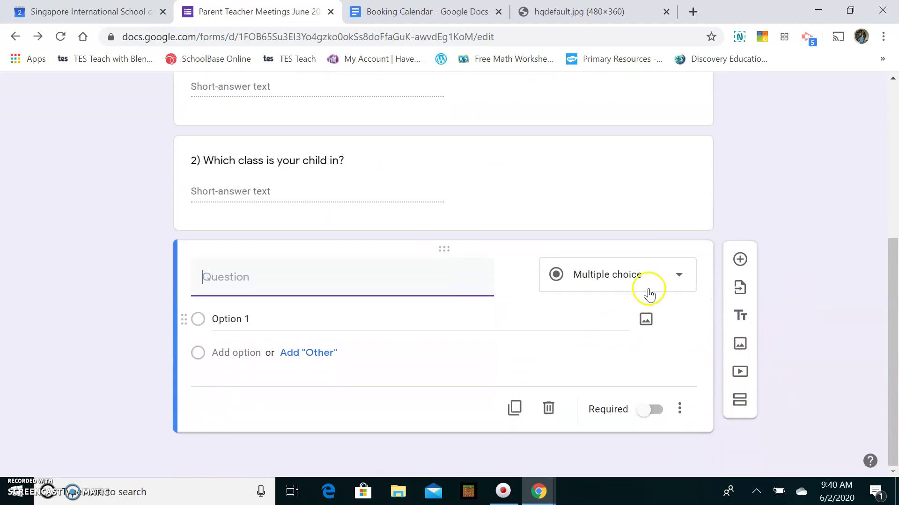
left_click(677, 278)
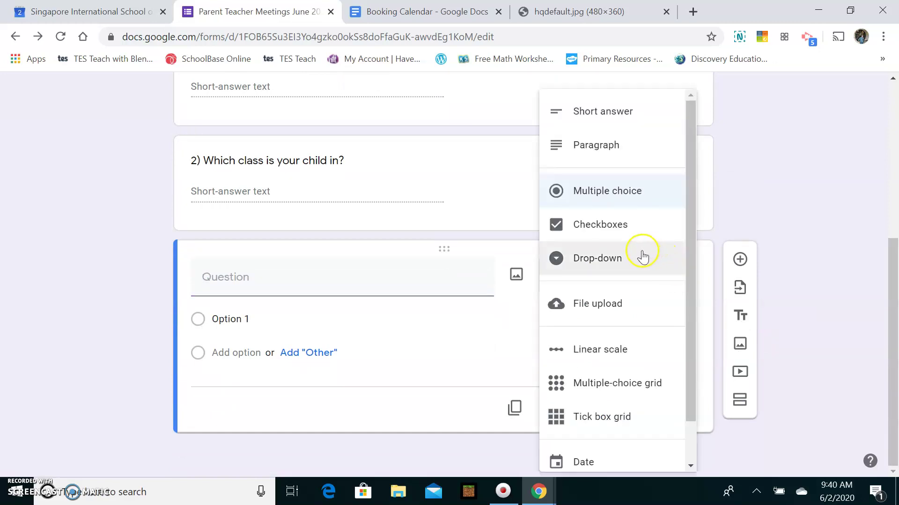
left_click(635, 256)
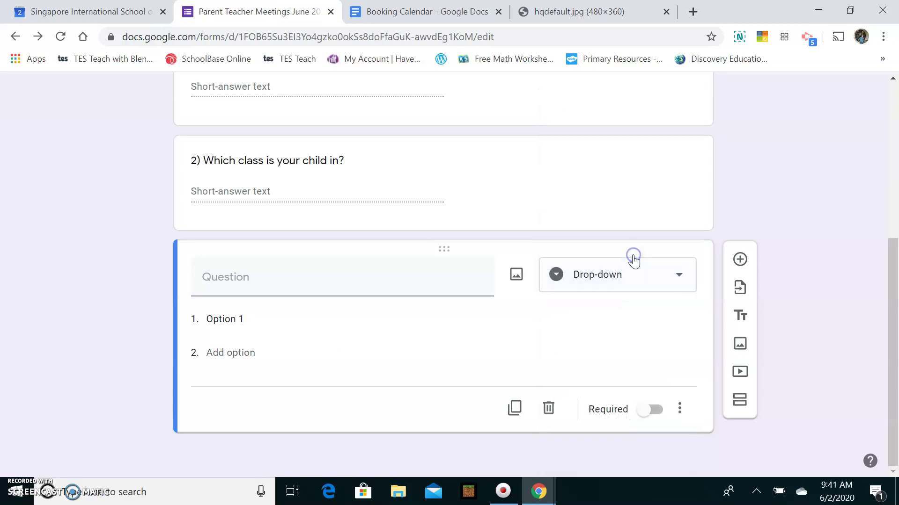
left_click(233, 275)
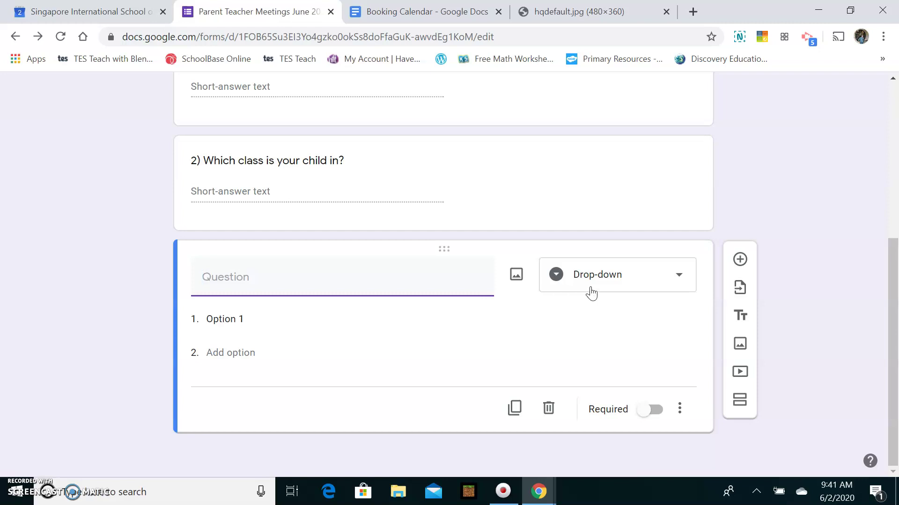
type("Parent Meetings")
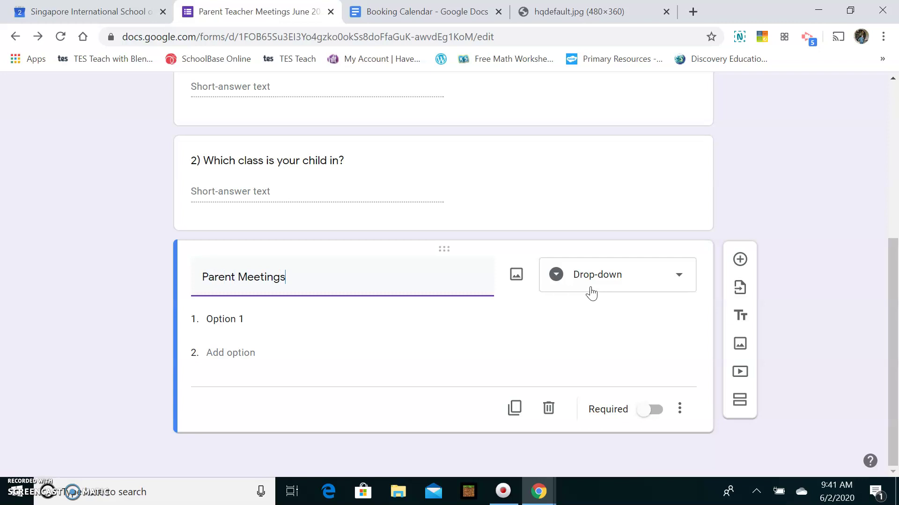
left_click(812, 245)
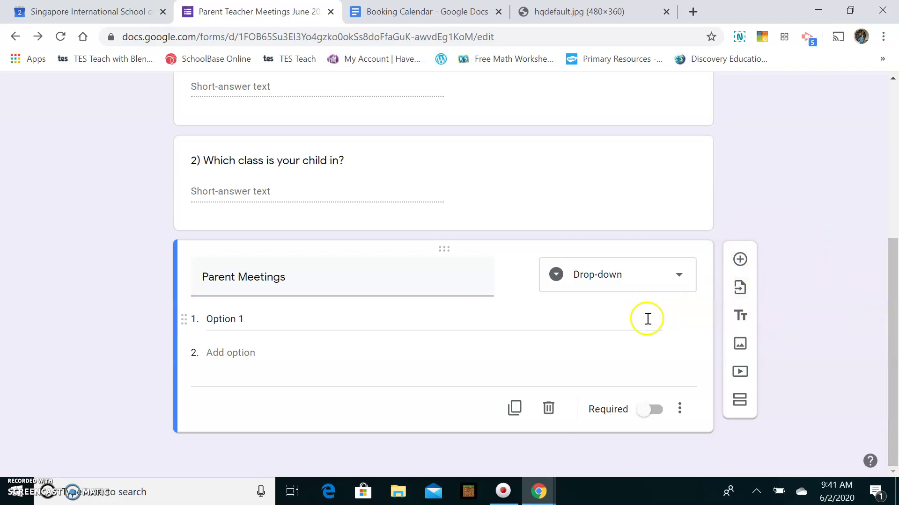
left_click(374, 317)
left_click(827, 147)
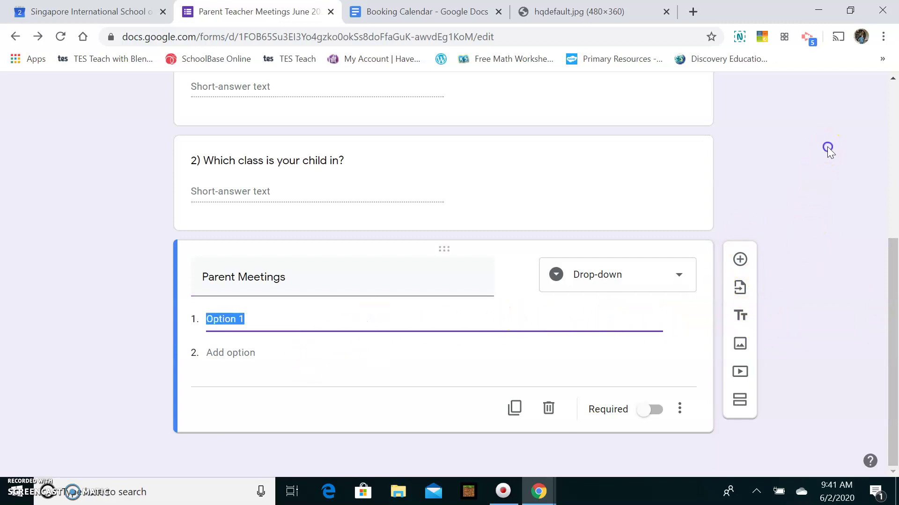
scroll(826, 157, "up", 6)
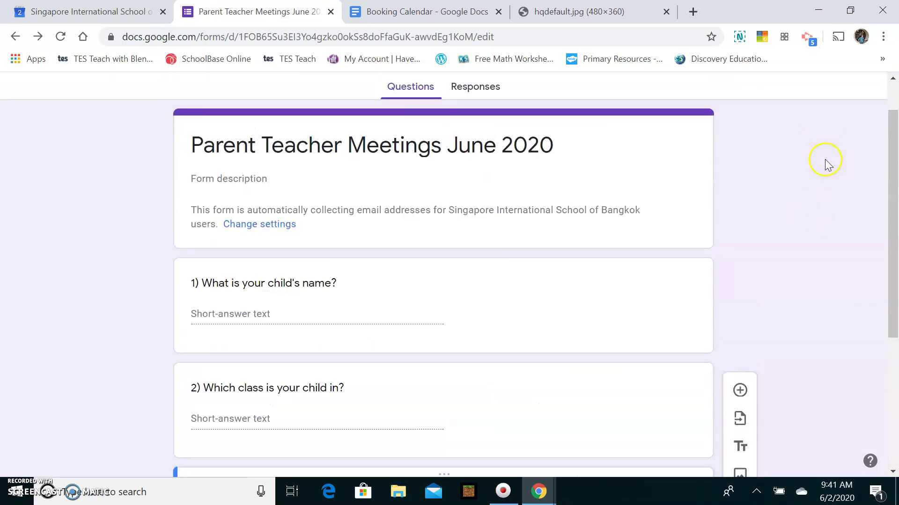
scroll(667, 291, "down", 3)
Step: Make question 1 (child's name) and question 2 (class) required
left_click(590, 208)
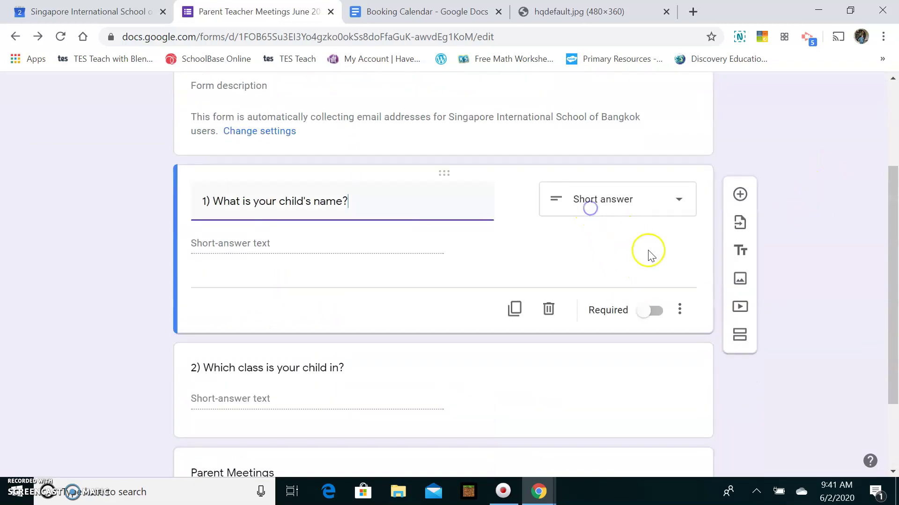
left_click(655, 305)
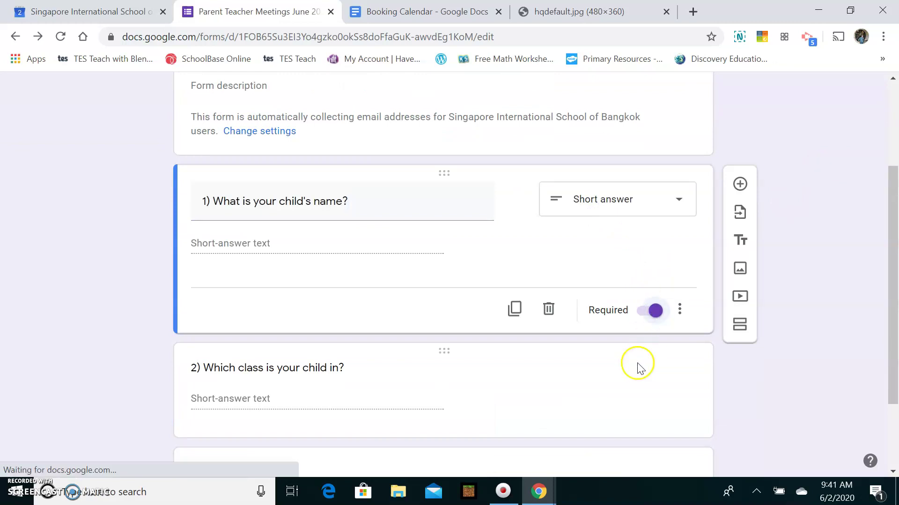
scroll(638, 367, "down", 2)
left_click(586, 308)
left_click(652, 346)
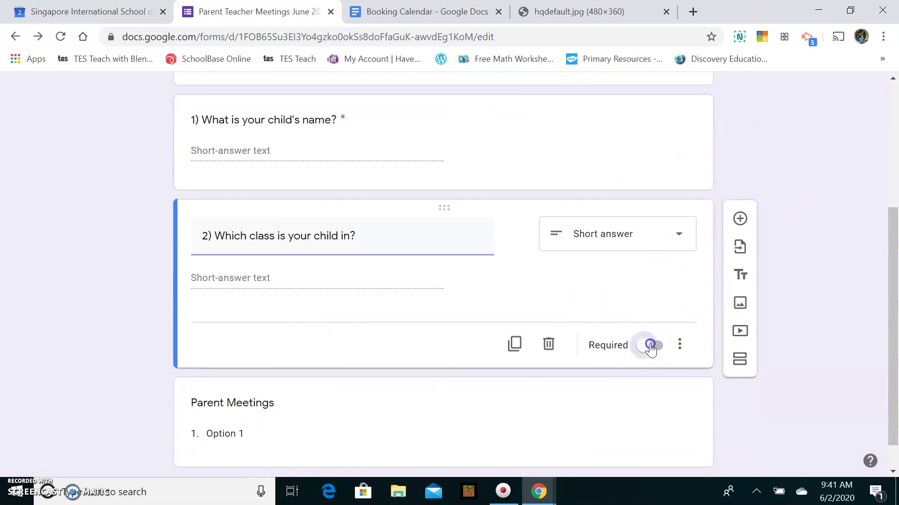
scroll(532, 271, "up", 3)
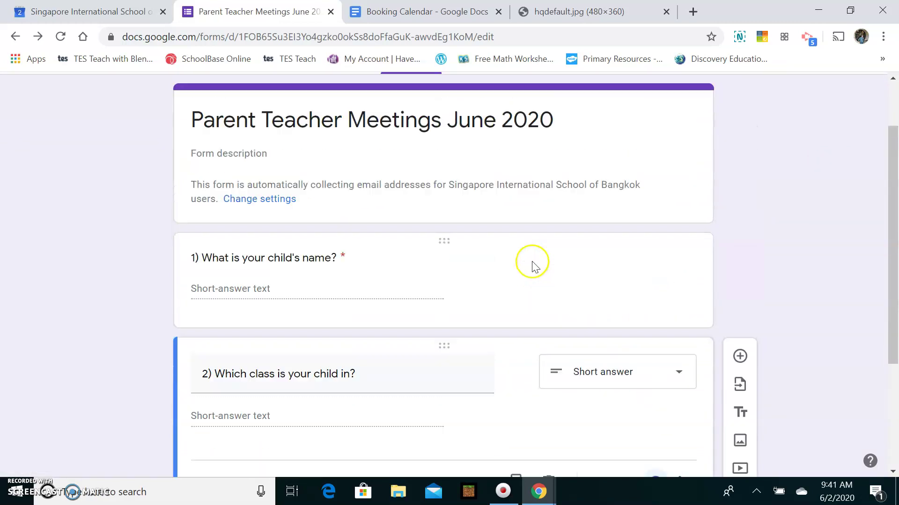
scroll(504, 395, "down", 1)
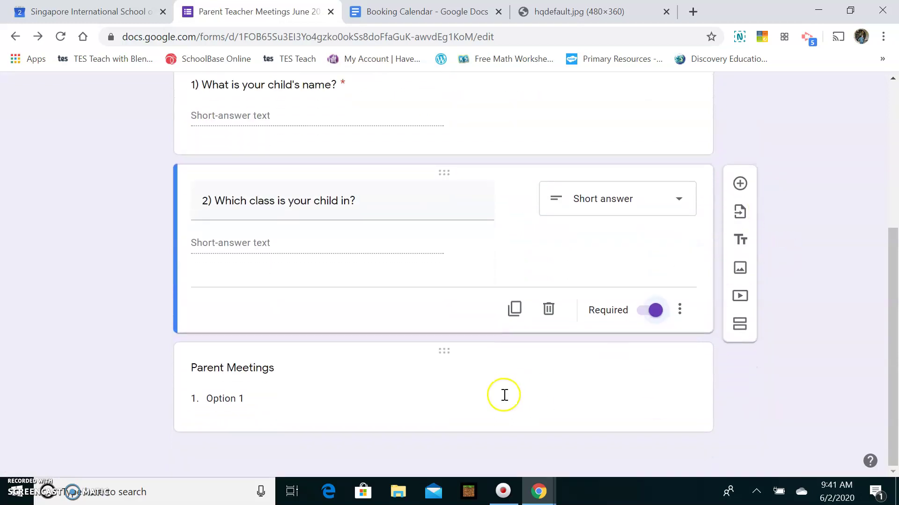
scroll(811, 234, "up", 1)
scroll(811, 234, "up", 5)
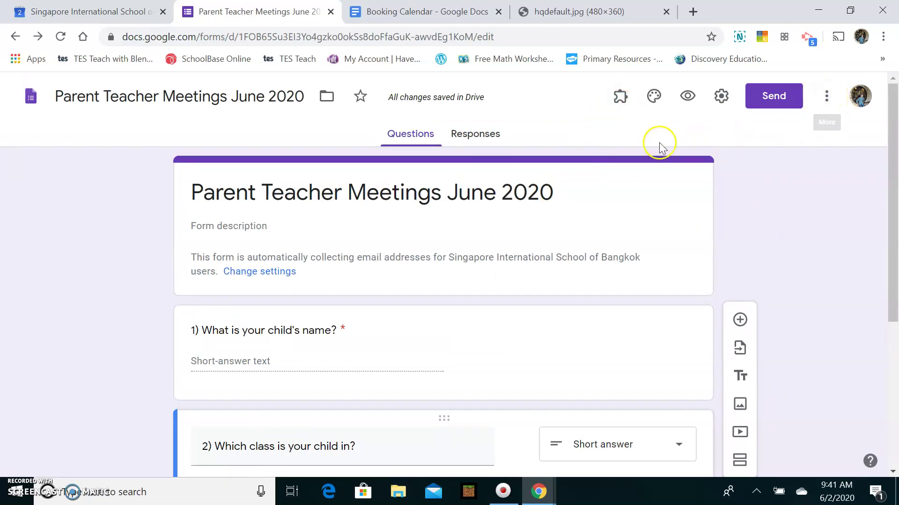
Step: Open the Booking Calendar add-on's Configure Booking Calendar sidebar
left_click(619, 96)
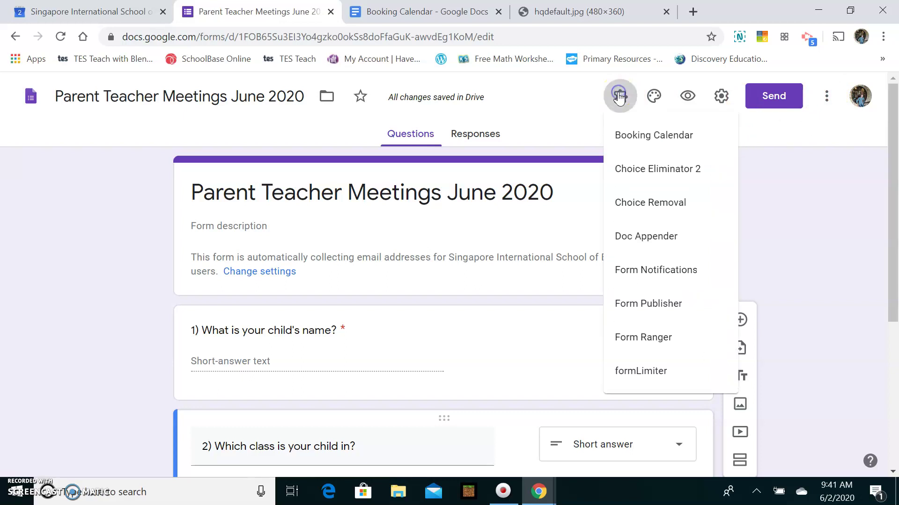
left_click(658, 136)
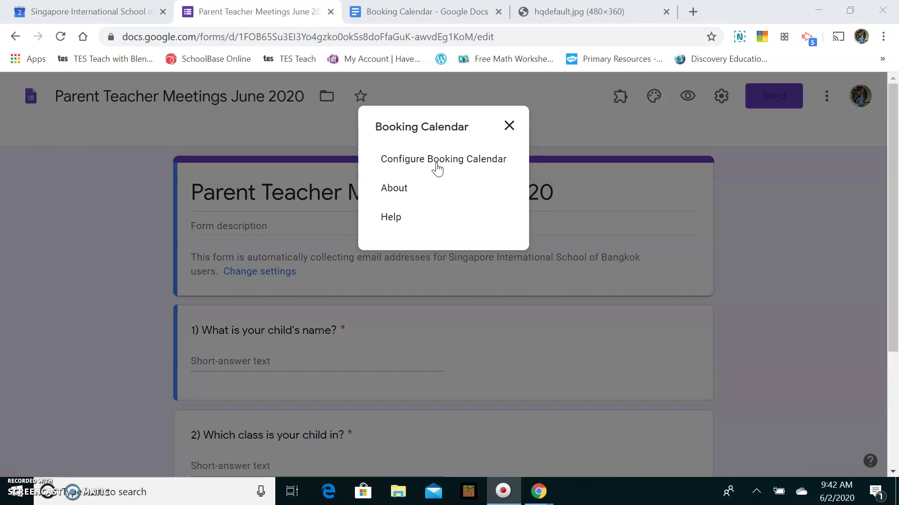
left_click(437, 161)
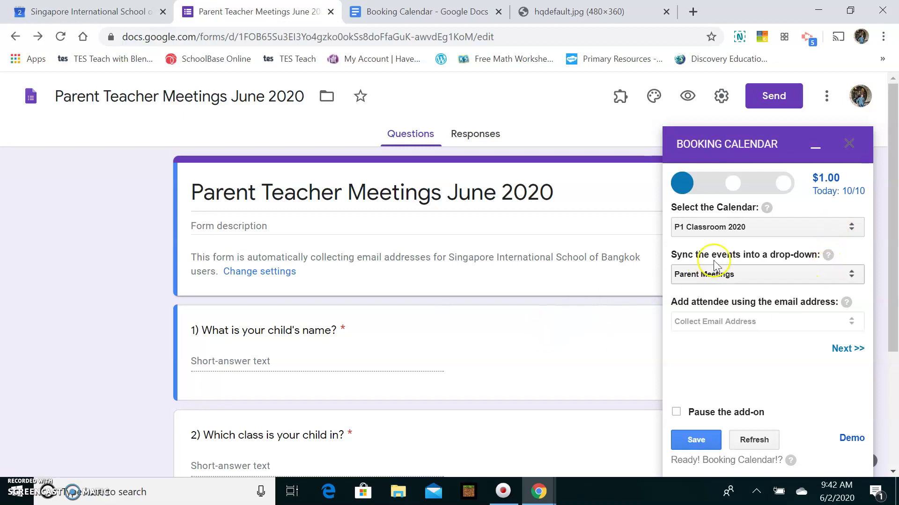
Step: Link the Parent Teacher Meetings June 2020 calendar to the Parent Meetings drop-down and save
left_click(780, 227)
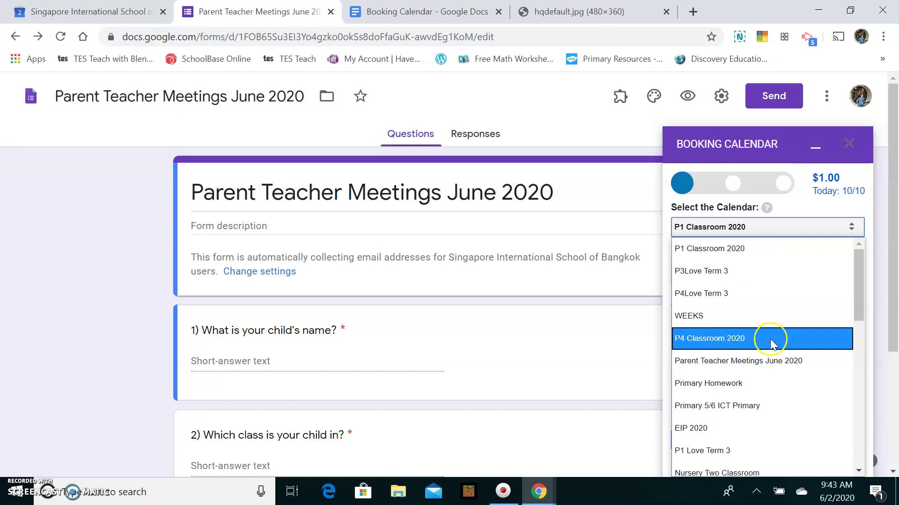
left_click(773, 361)
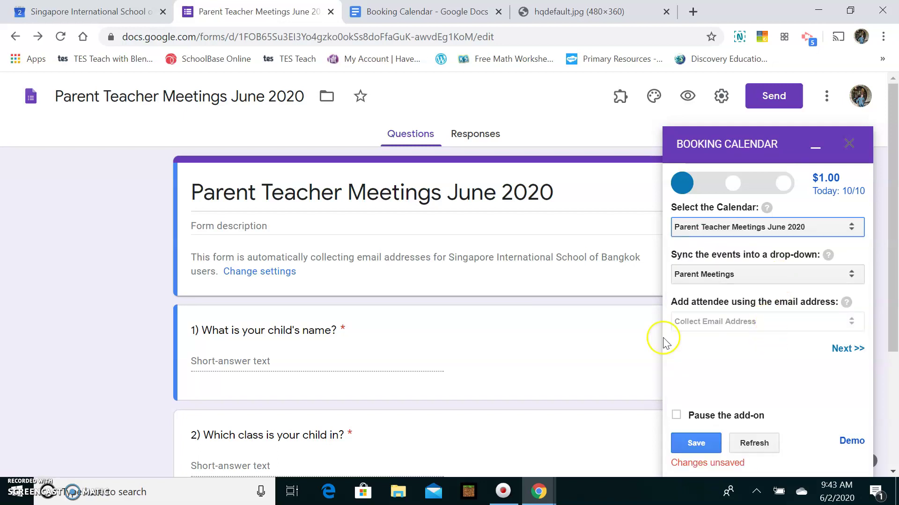
scroll(517, 381, "down", 3)
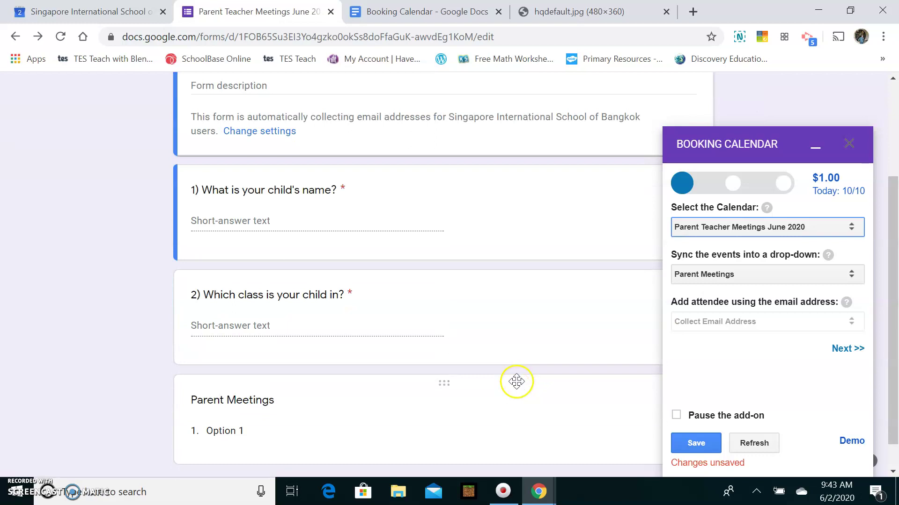
left_click(717, 276)
left_click(717, 299)
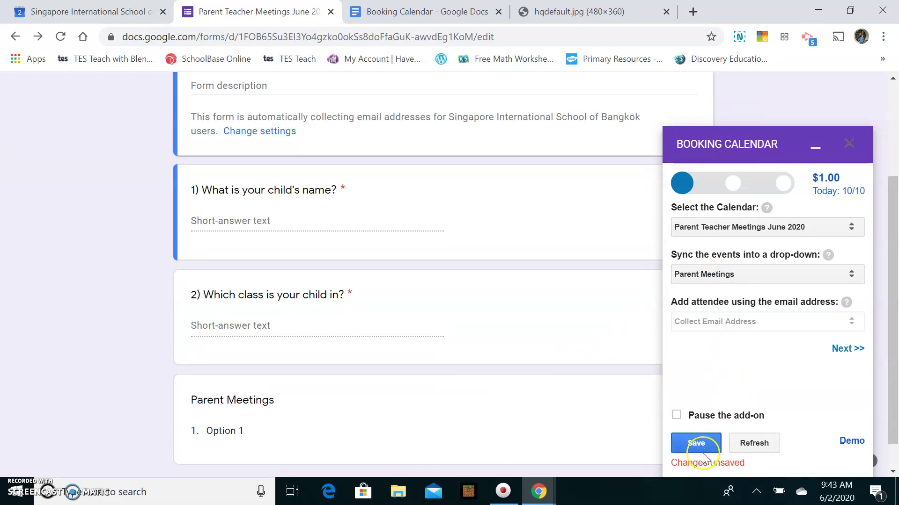
left_click(693, 442)
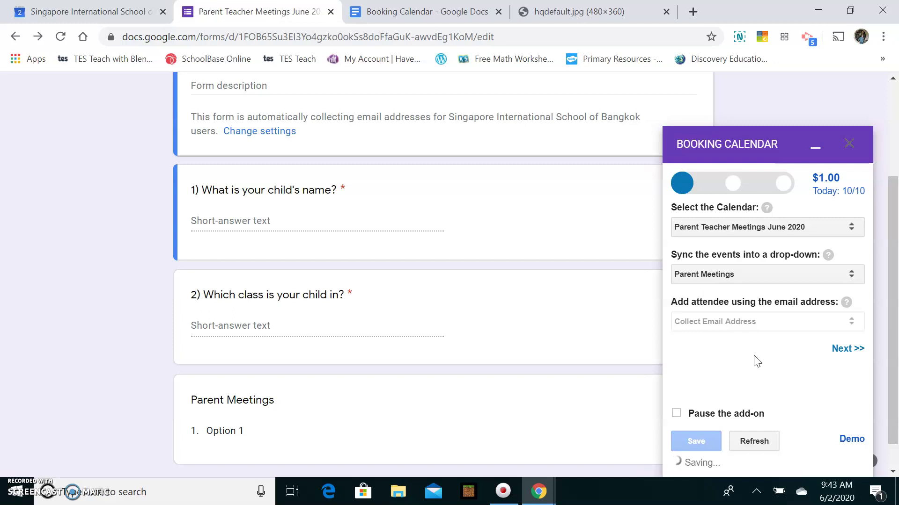
Step: Set the slot text format to 'Start d/MM/yyyy HH:mm - End HH:mm d/MM/yyyy' and continue
left_click(838, 354)
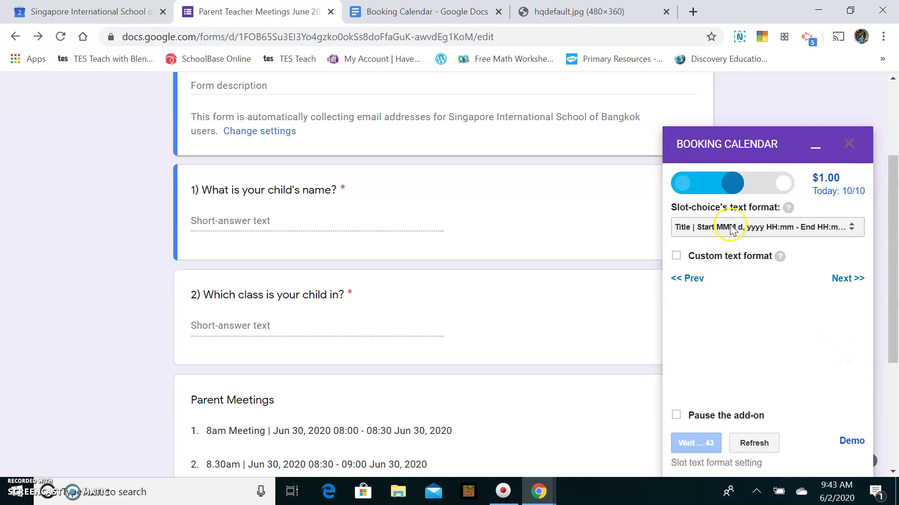
left_click(827, 229)
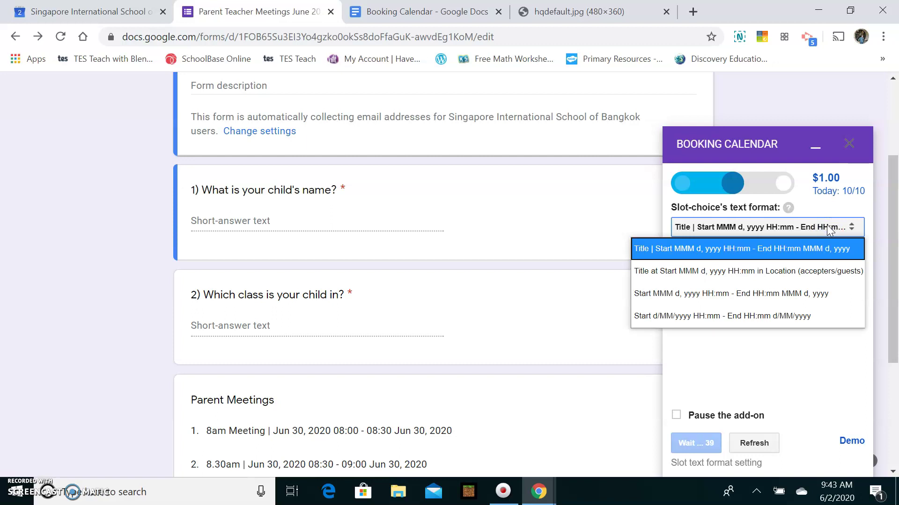
left_click(819, 313)
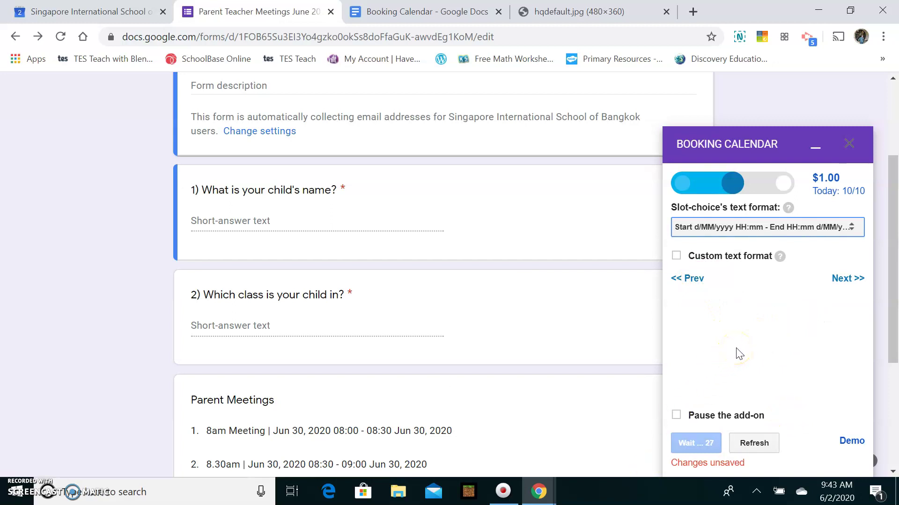
left_click(841, 279)
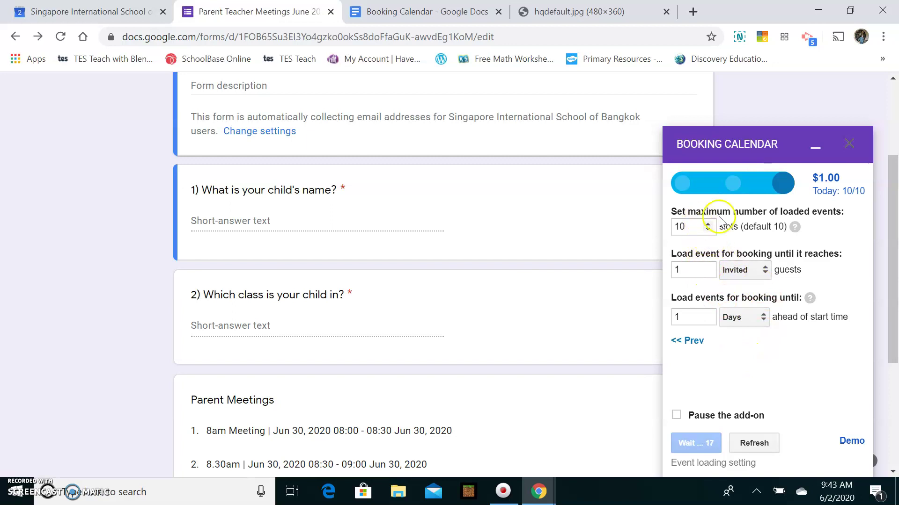
Step: Set the maximum loaded slots to 12 and the invited-guest limit to 2
left_click(695, 229)
key("BackSpace")
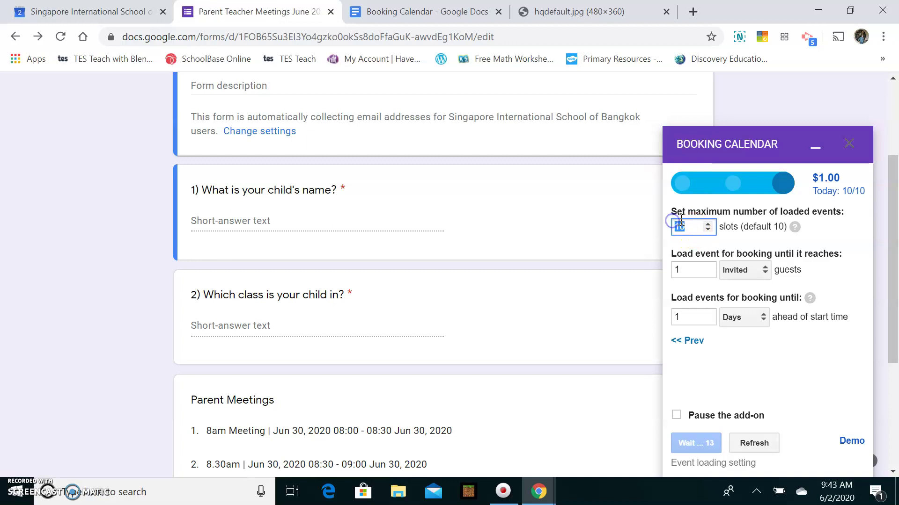
type("2")
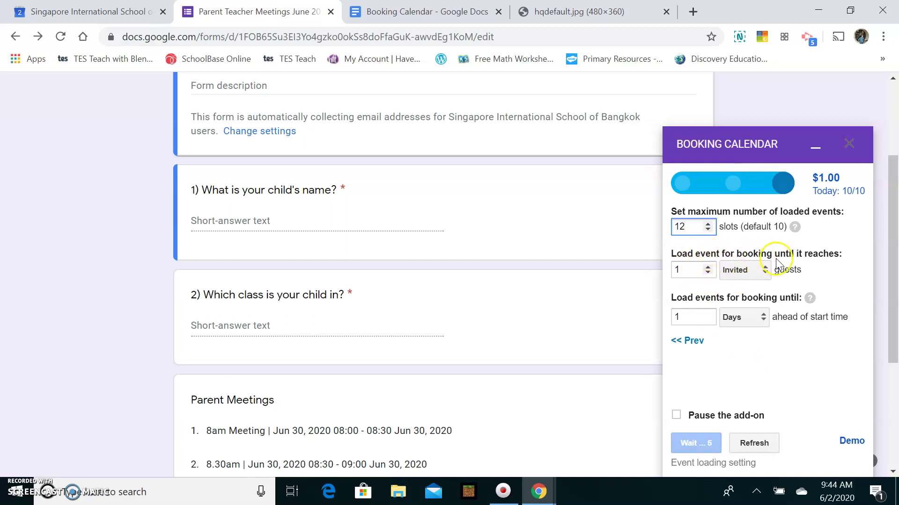
left_click(713, 272)
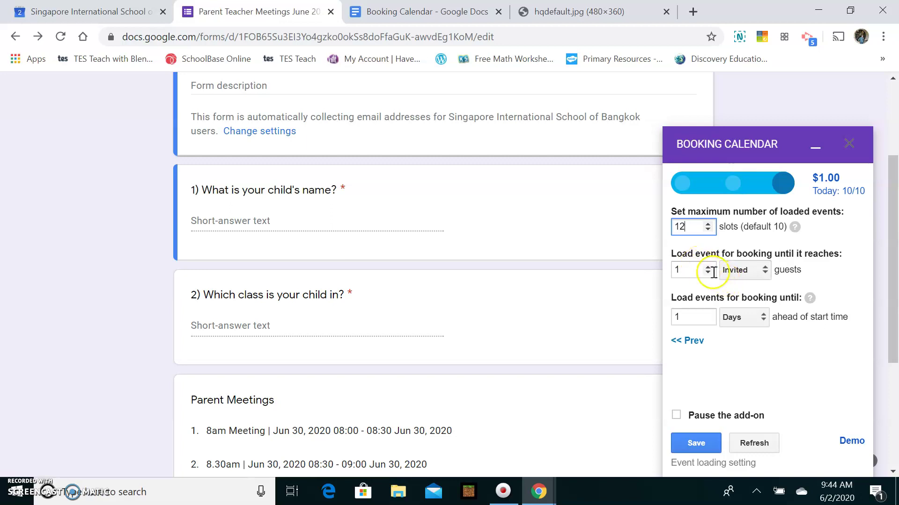
left_click(708, 267)
left_click(708, 267)
left_click(707, 268)
left_click(708, 267)
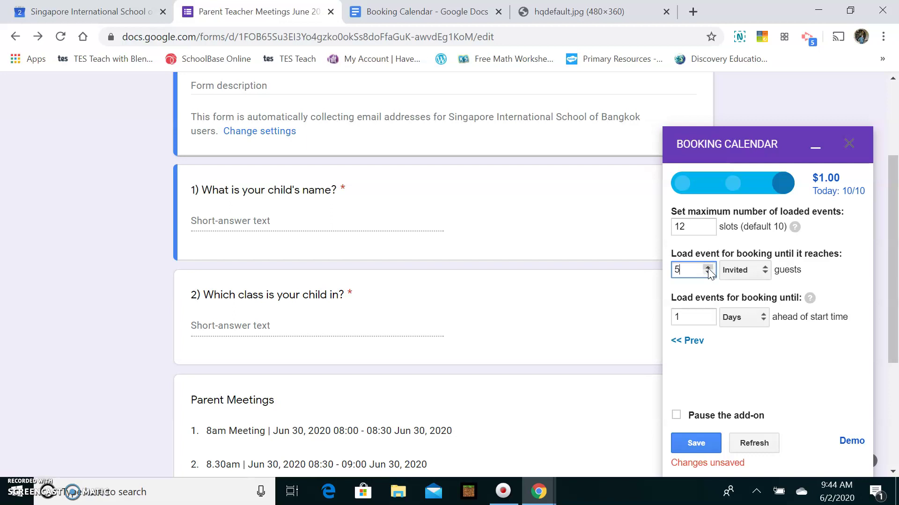
left_click(712, 272)
left_click(712, 272)
left_click(712, 272)
left_click(712, 272)
left_click(727, 380)
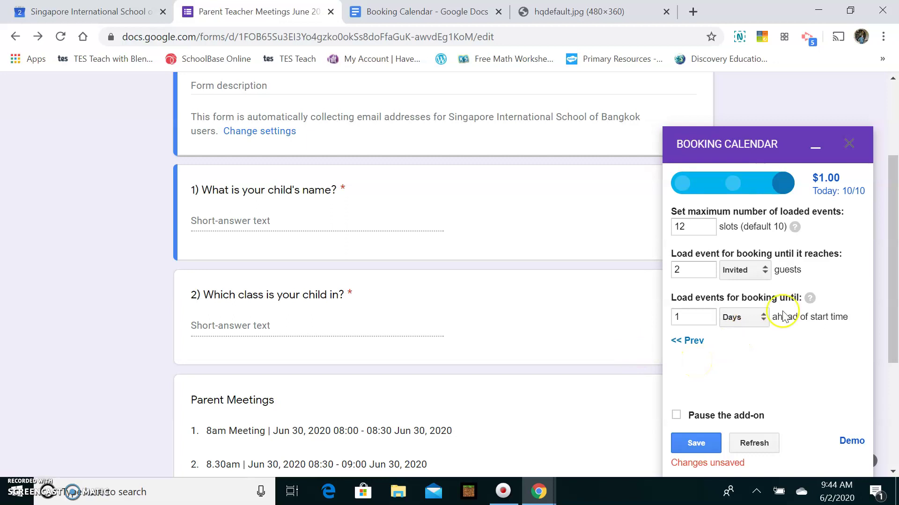
Step: Set Days ahead to 30 and save the event loading settings
left_click_drag(674, 319, 665, 318)
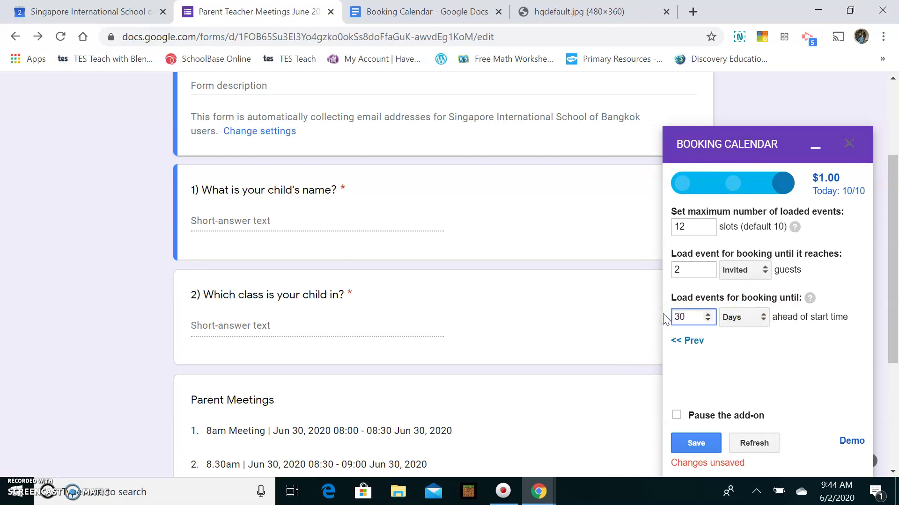
type("30")
left_click(822, 346)
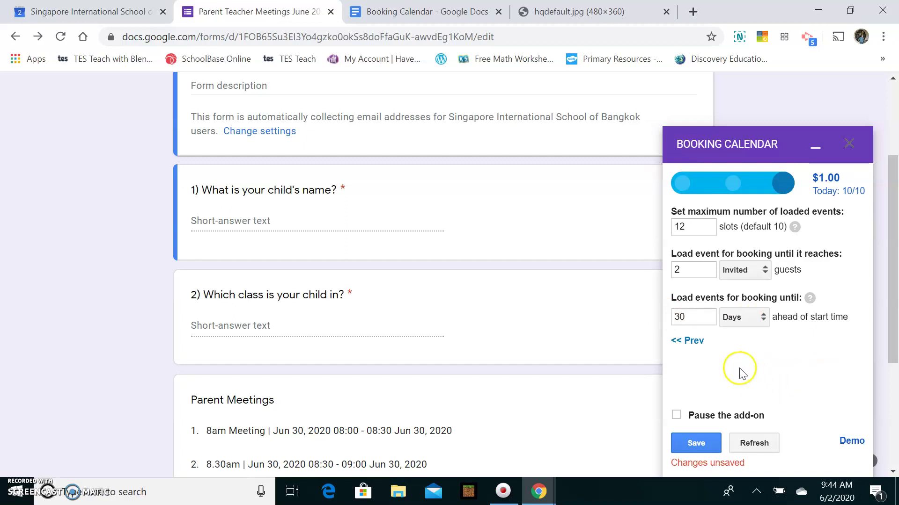
left_click(703, 441)
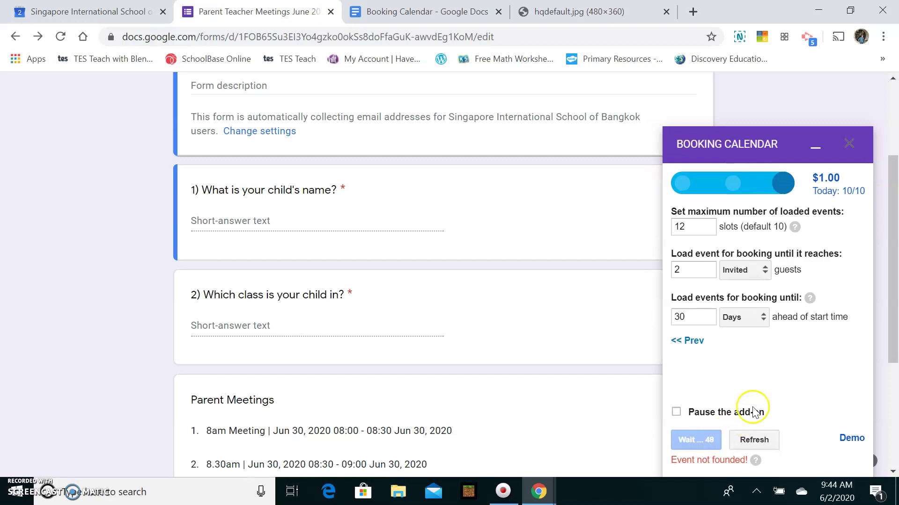
Step: Review the six synced slots in Parent Meetings, then minimize the Booking Calendar sidebar
left_click(687, 341)
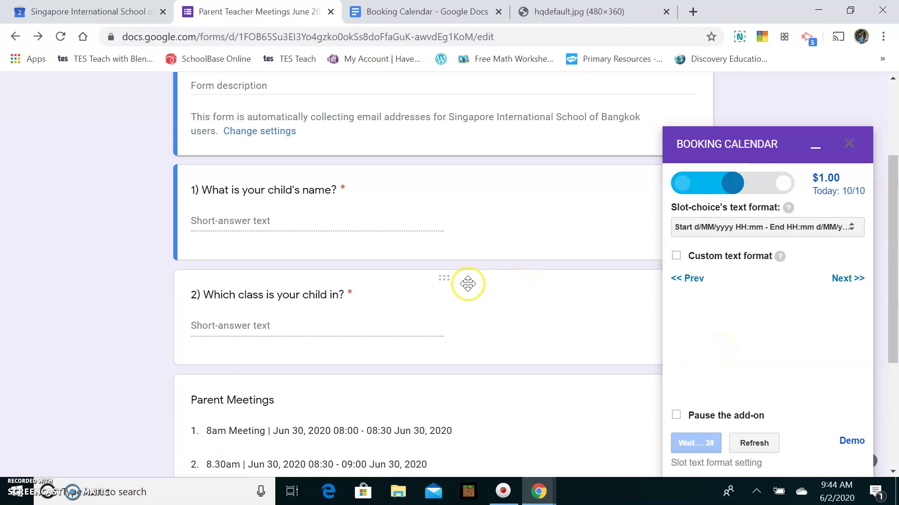
scroll(468, 284, "down", 3)
scroll(468, 284, "up", 3)
scroll(468, 284, "down", 4)
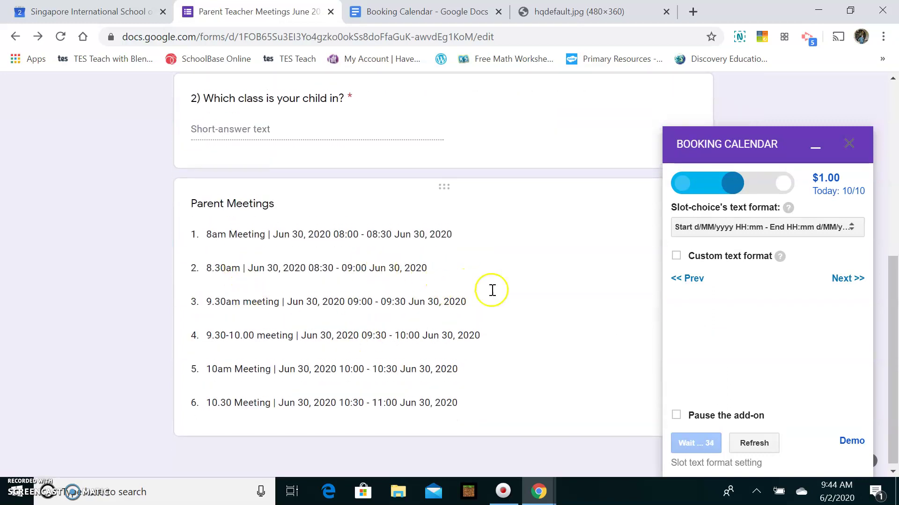
scroll(491, 290, "up", 7)
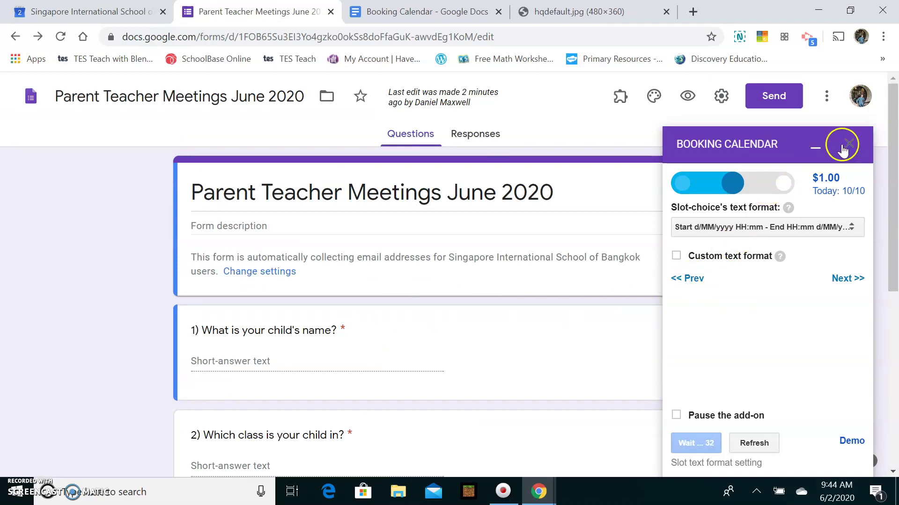
left_click(815, 146)
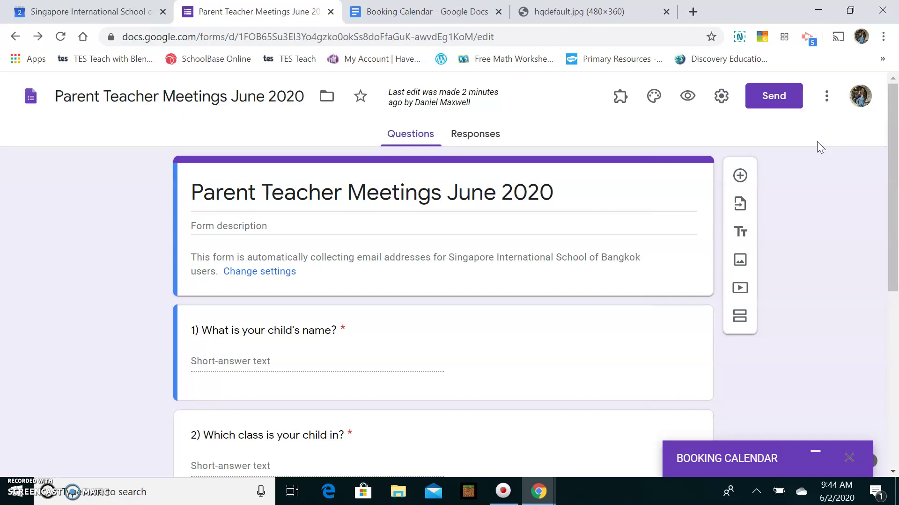
Step: Preview the form and choose '9.30-10.00 meeting' in the Parent Meetings drop-down
left_click(691, 98)
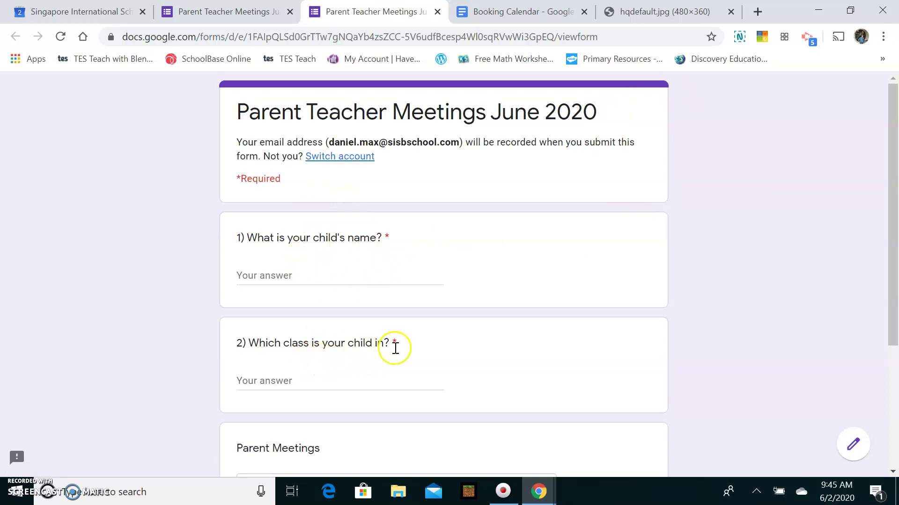
scroll(395, 347, "down", 3)
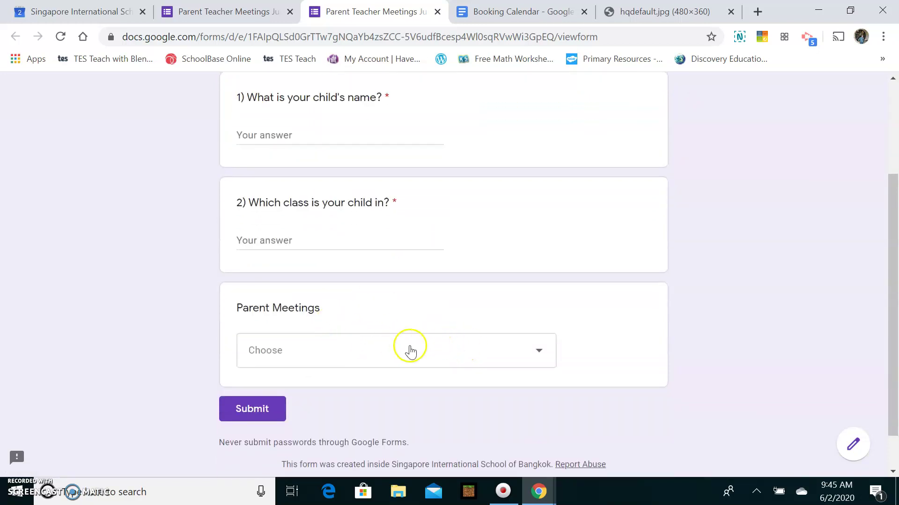
left_click(540, 354)
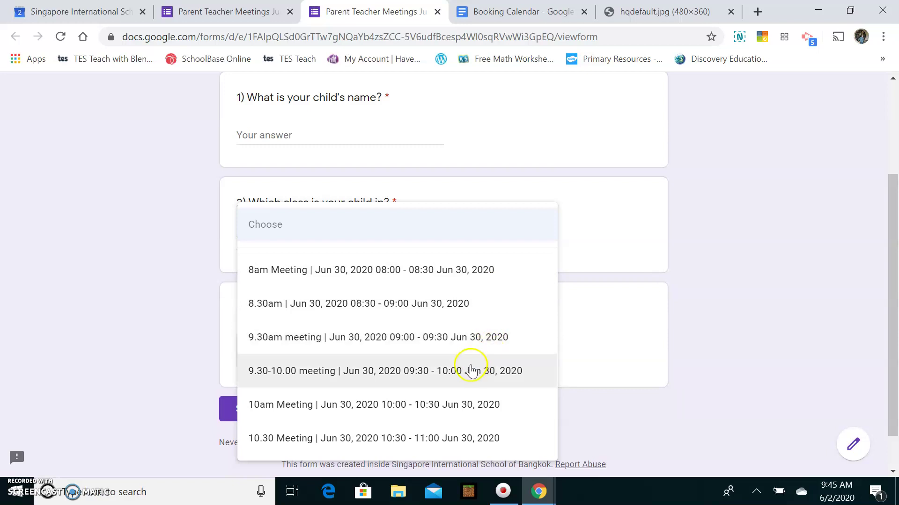
left_click(319, 370)
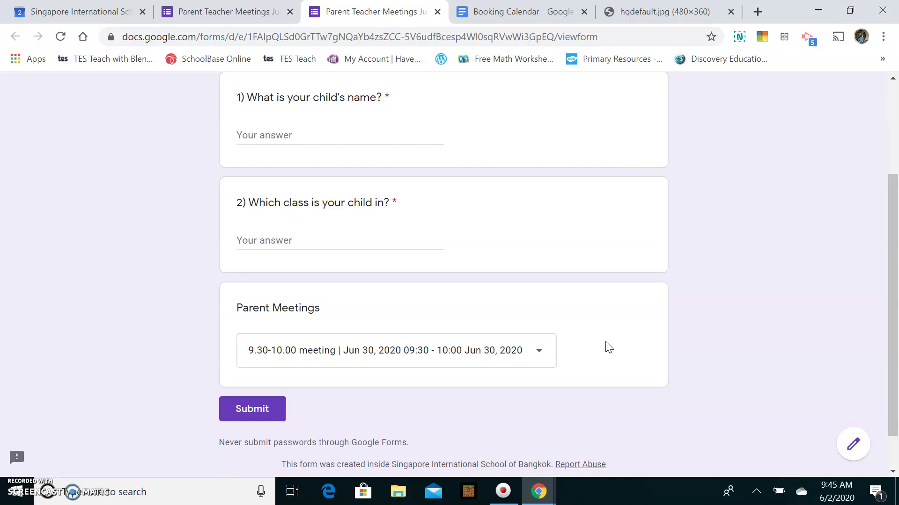
scroll(665, 287, "up", 3)
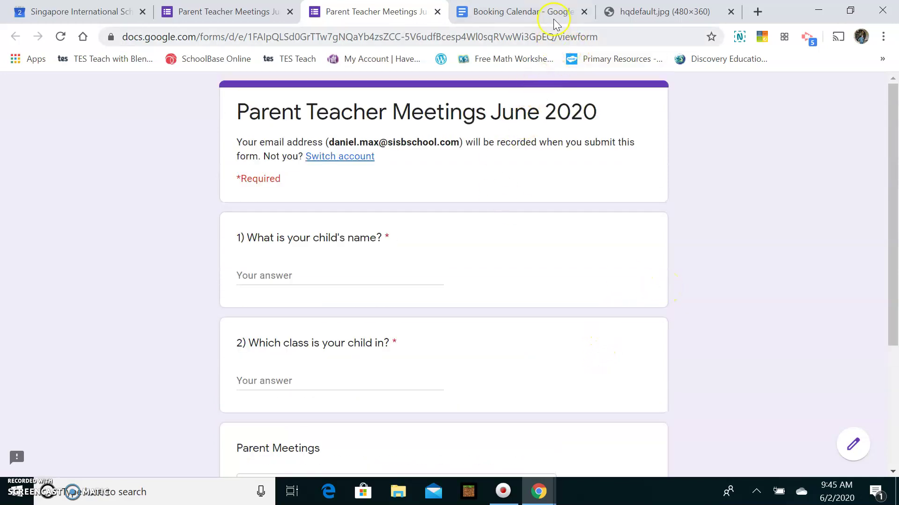
Step: Switch to the hqdefault.jpg tab showing the Form-to-Calendar illustration
left_click(663, 11)
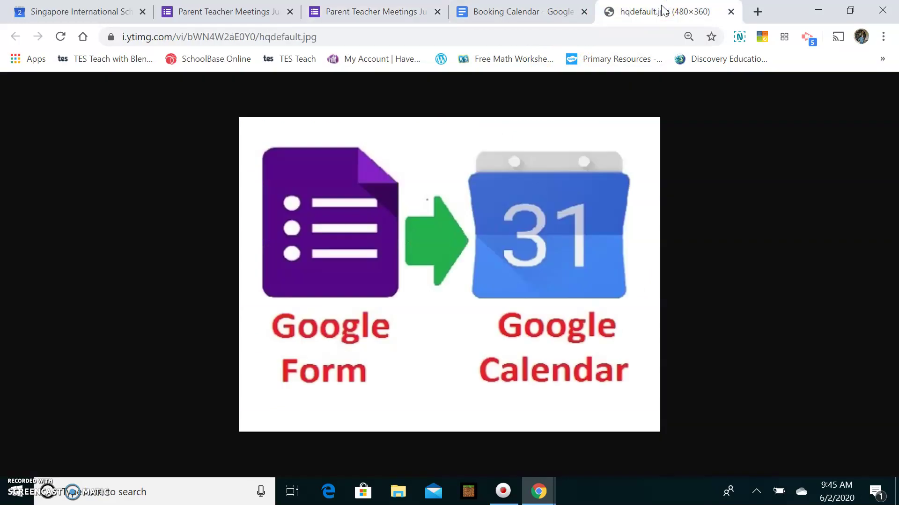